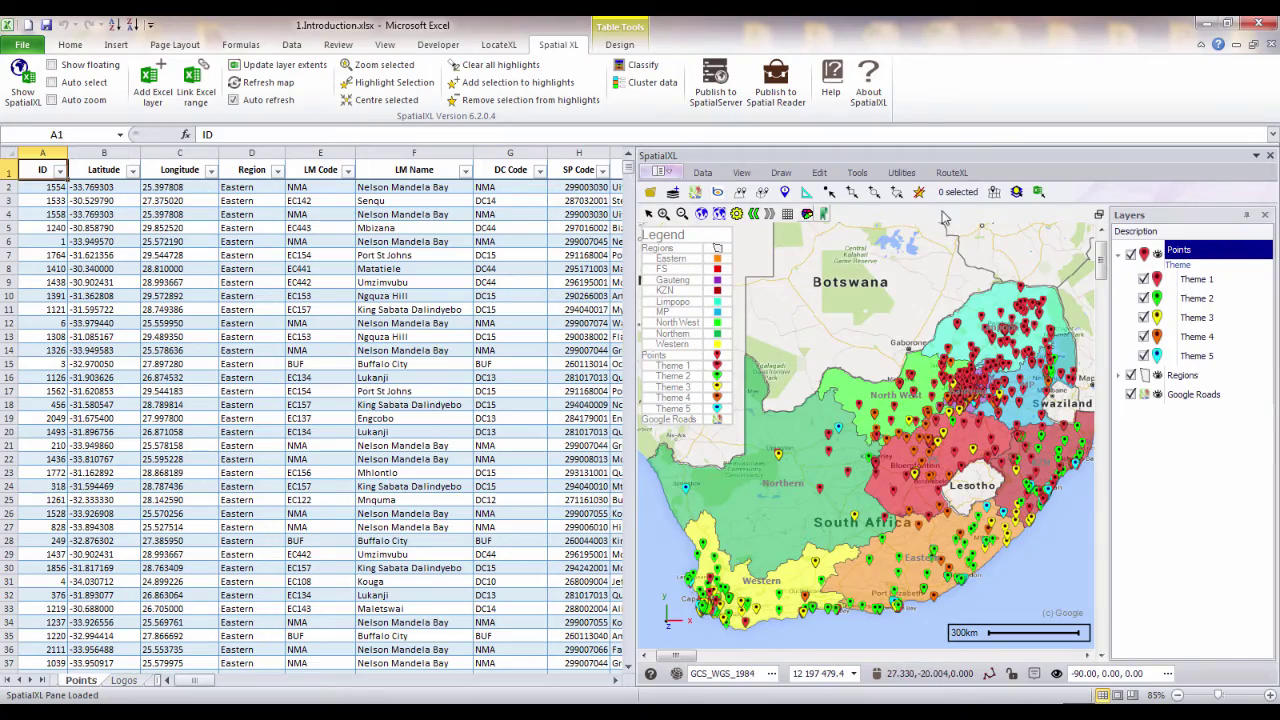
{"action": "left_click", "coordinate": [912, 174]}
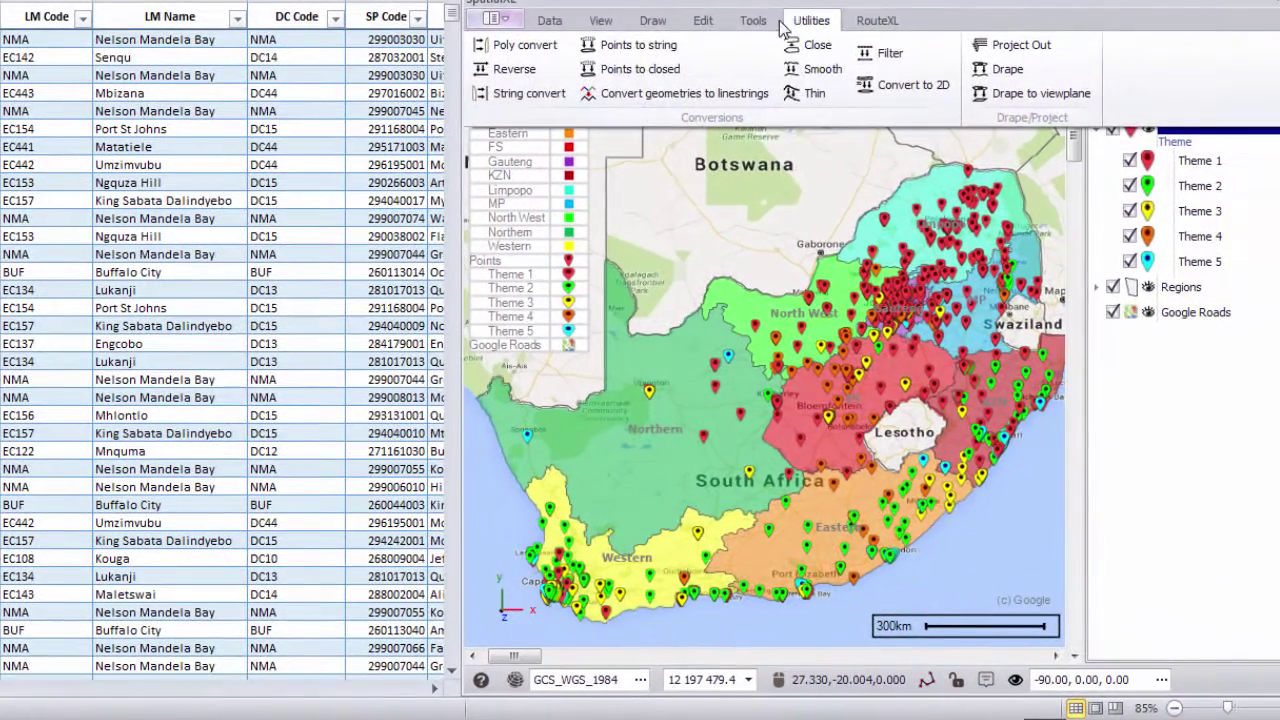
{"action": "left_click", "coordinate": [857, 173]}
{"action": "left_click", "coordinate": [712, 22]}
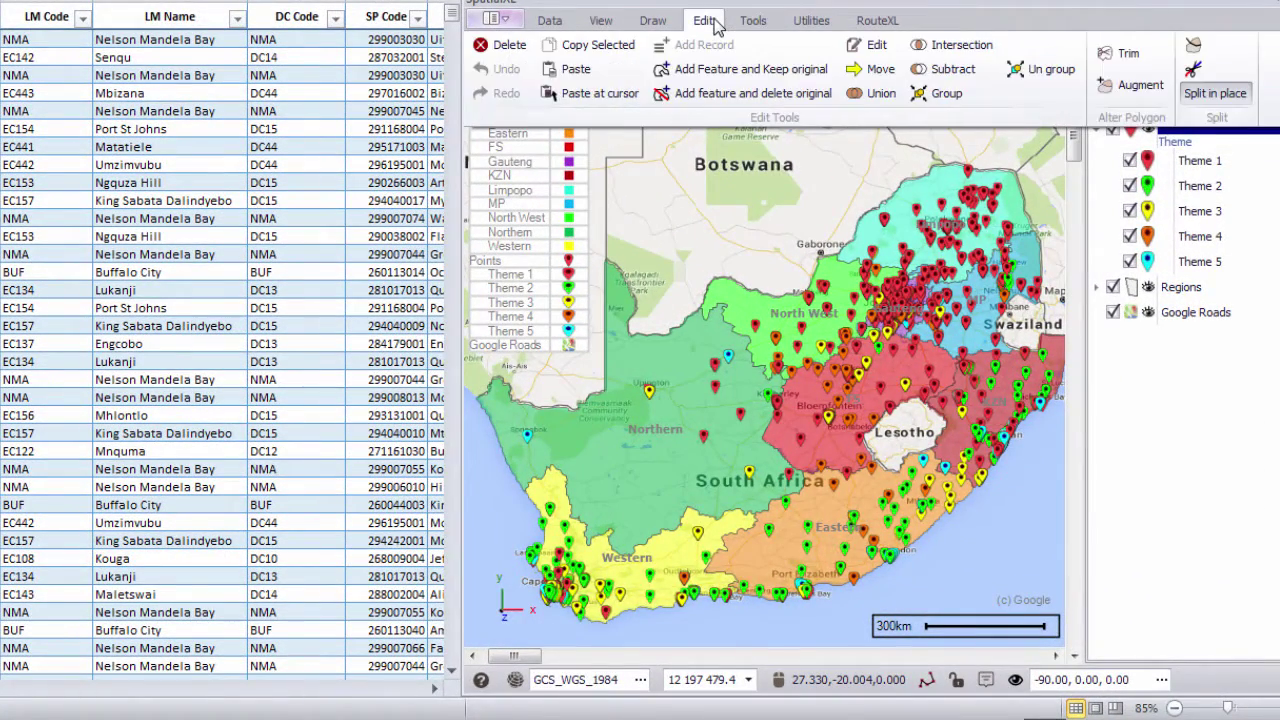
{"action": "left_click", "coordinate": [656, 22]}
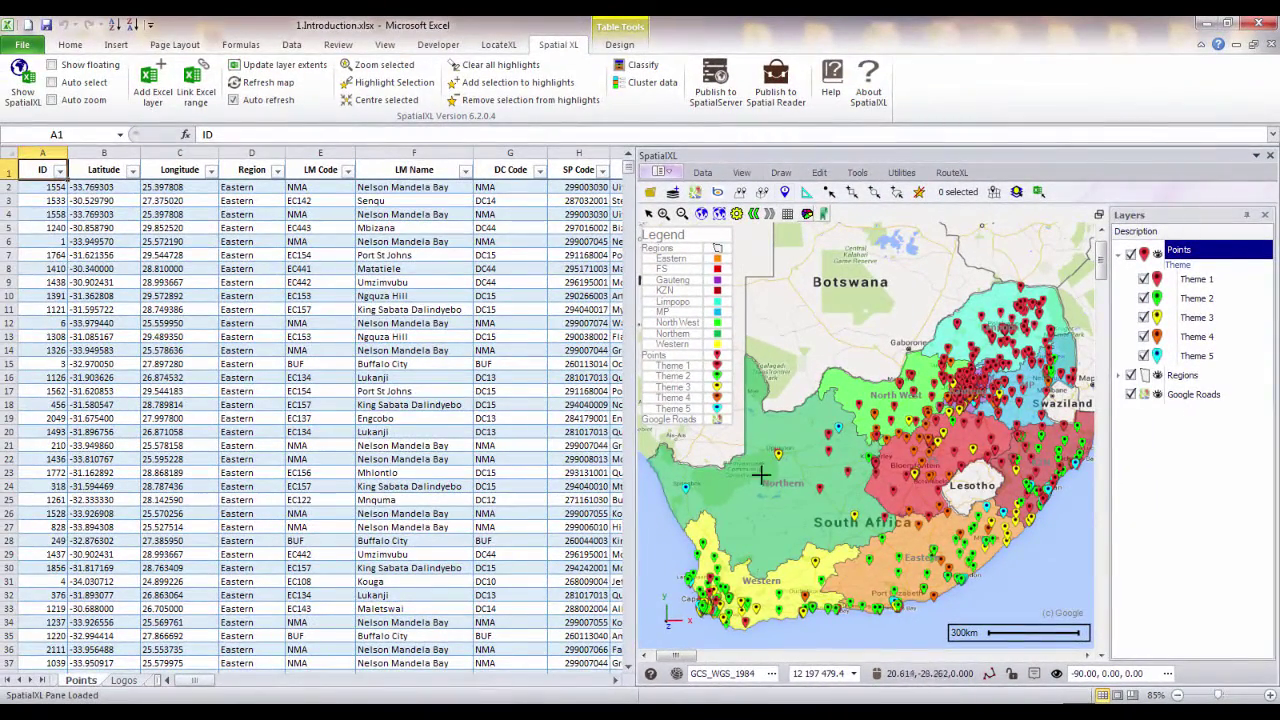
{"action": "left_click", "coordinate": [124, 680]}
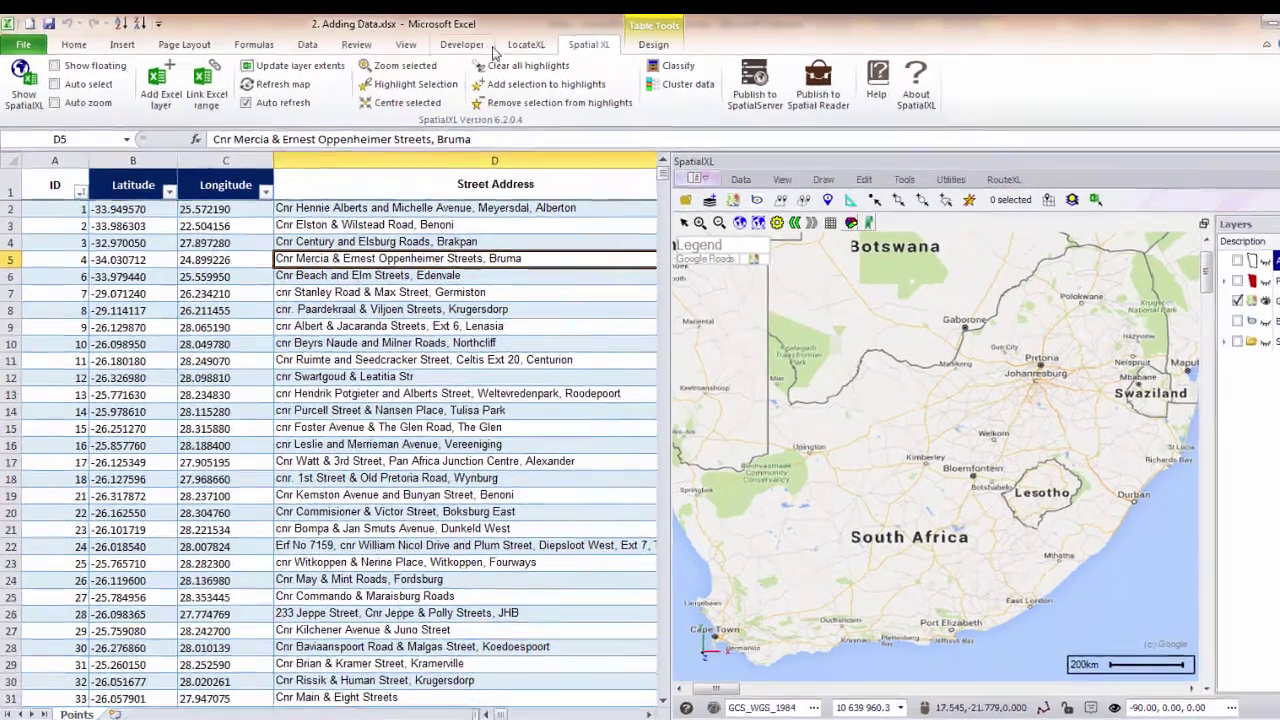
Step: Add the points table to the map as an Excel layer with its colour set to Red
{"action": "left_click", "coordinate": [495, 44]}
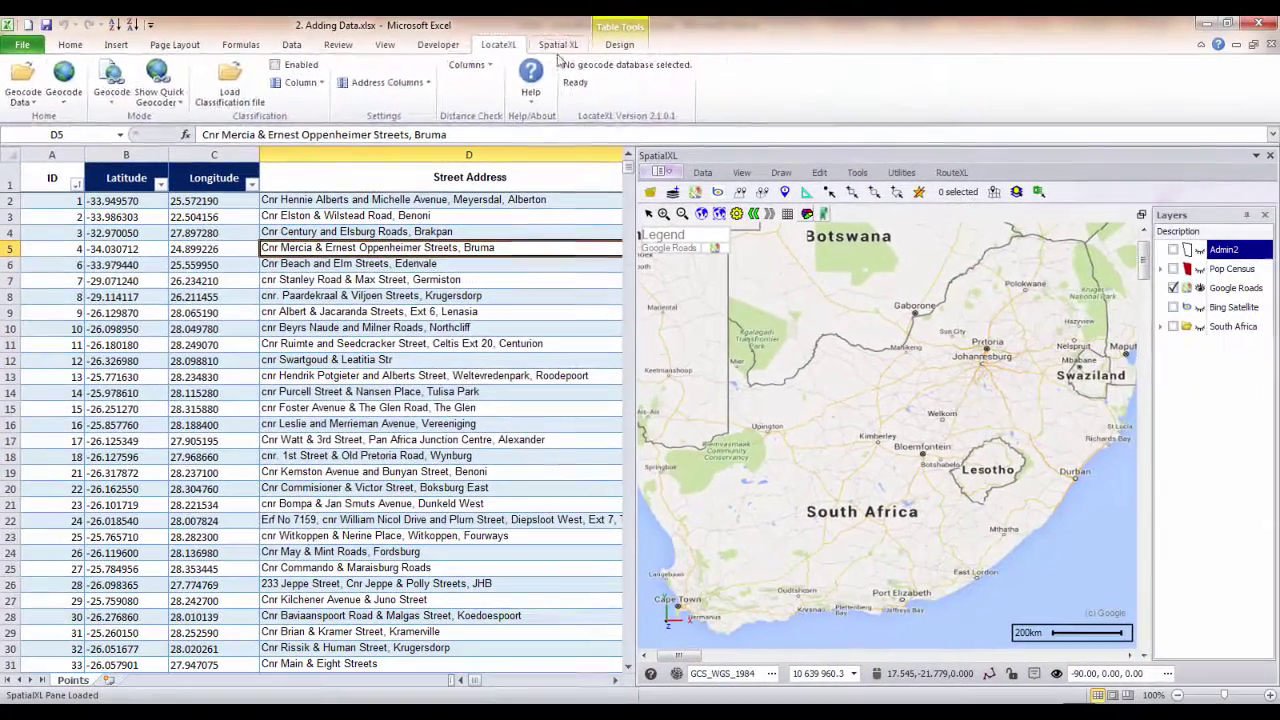
{"action": "left_click", "coordinate": [773, 39]}
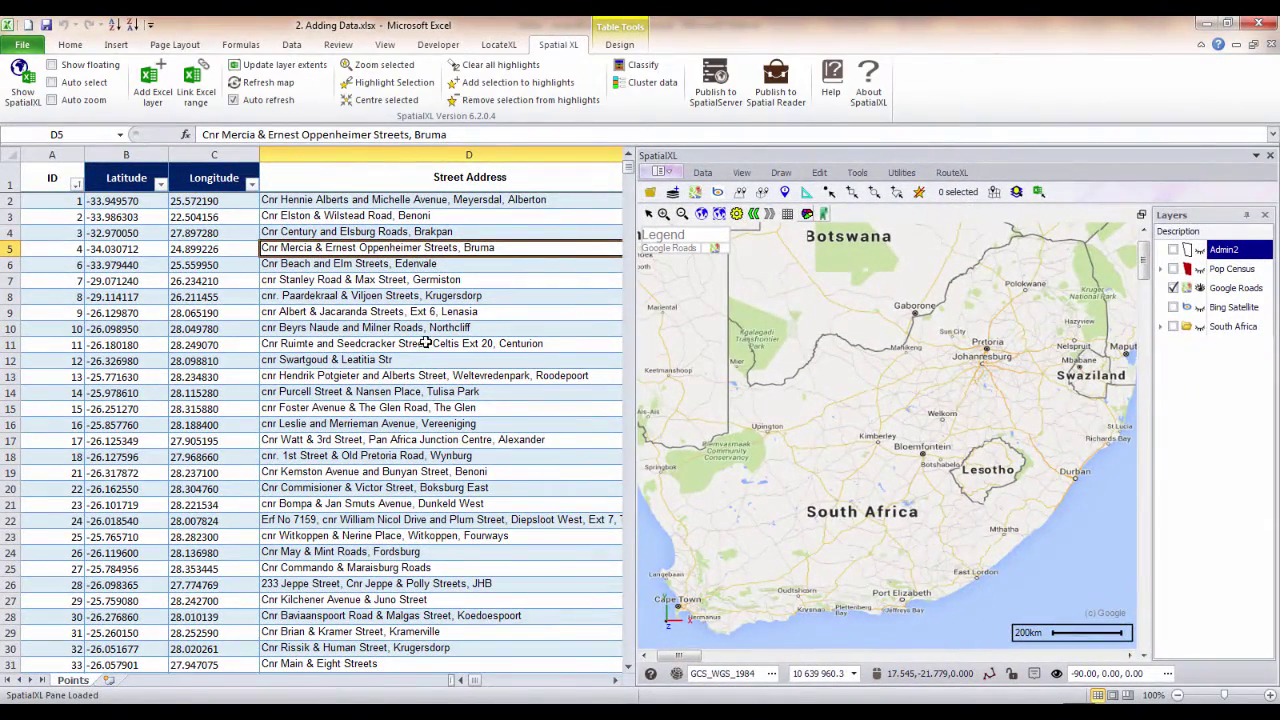
{"action": "left_click", "coordinate": [152, 80]}
{"action": "left_click", "coordinate": [460, 268]}
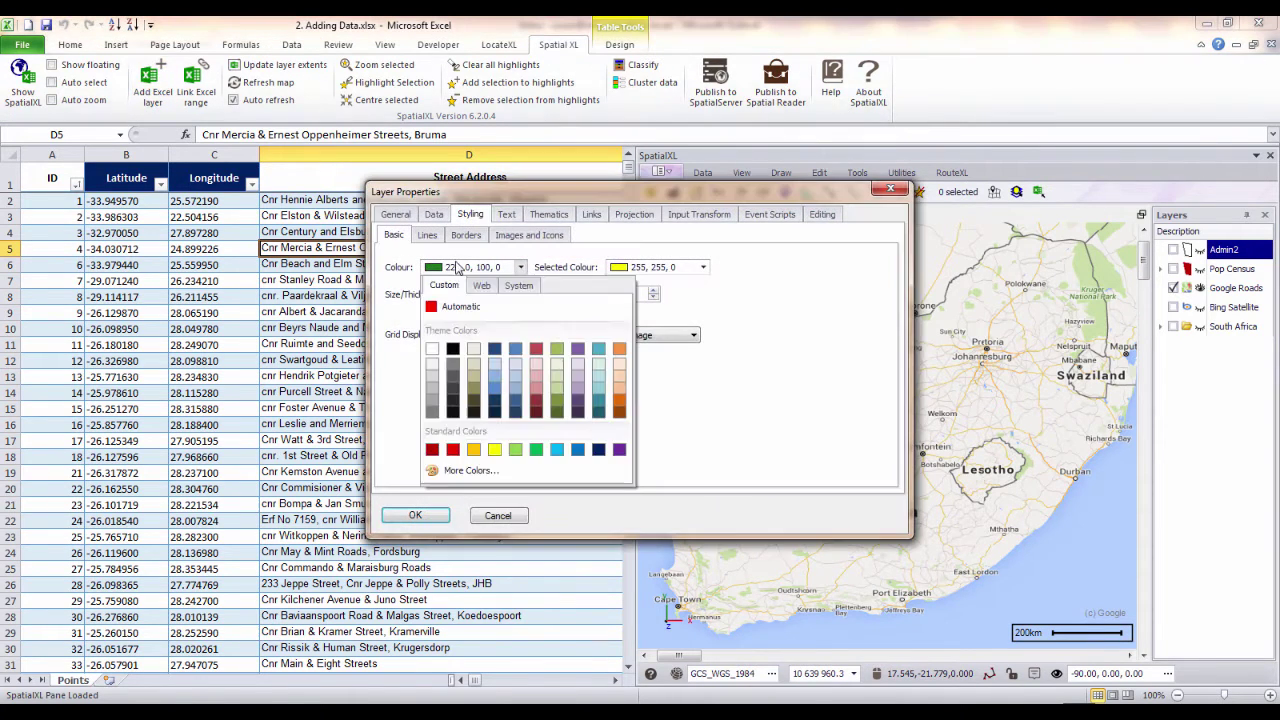
{"action": "left_click", "coordinate": [463, 318]}
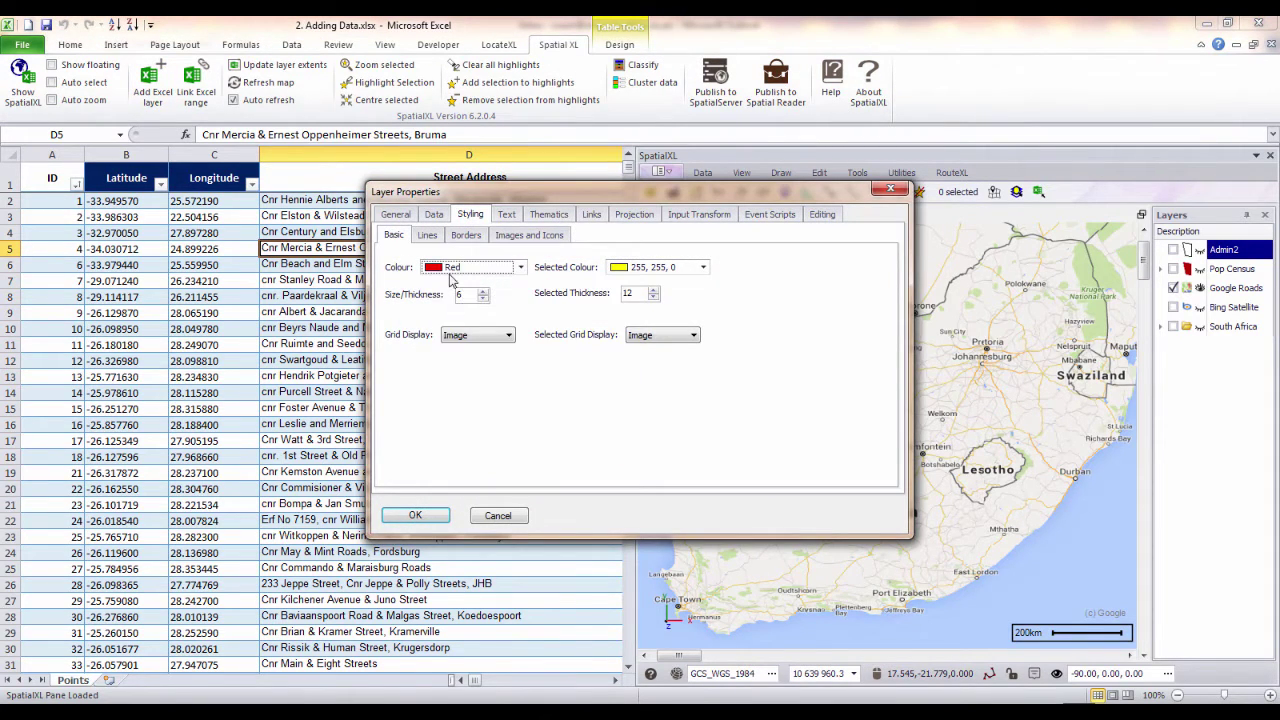
{"action": "left_click", "coordinate": [415, 515]}
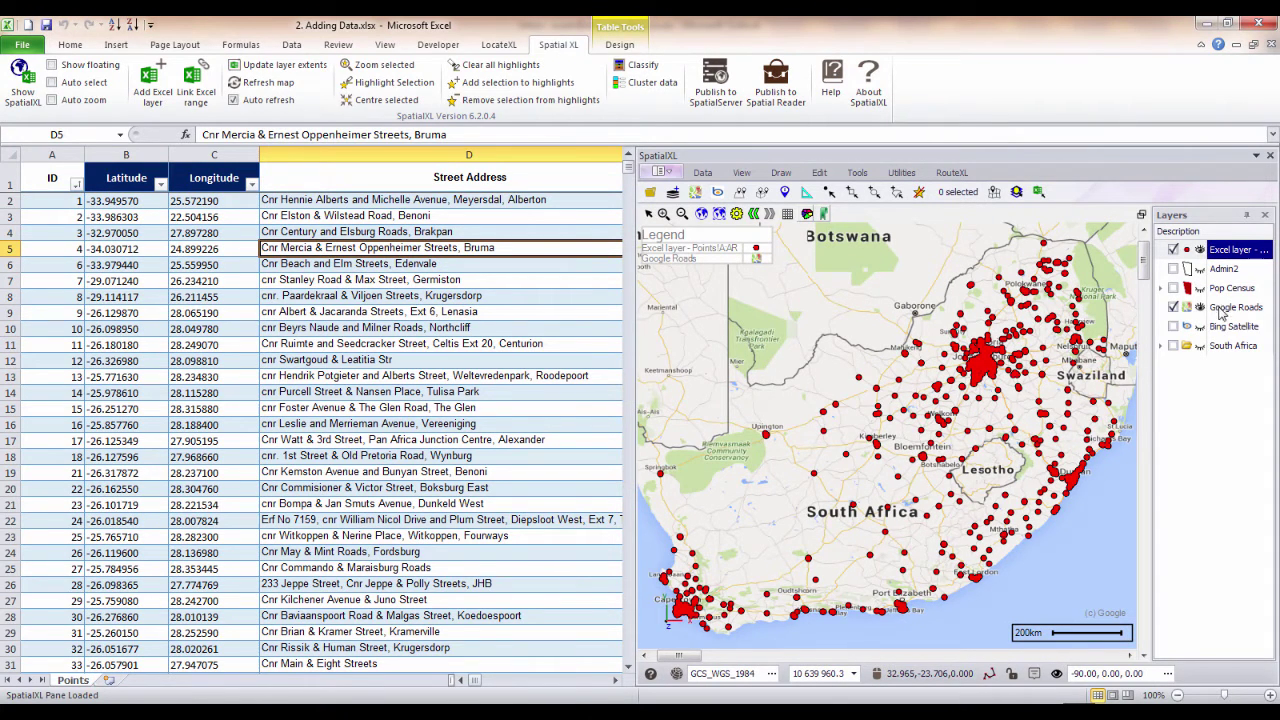
Step: Compare the points against the Bing Satellite and South Africa layers in turn, and restore Google Roads as the background
{"action": "left_click", "coordinate": [1174, 307]}
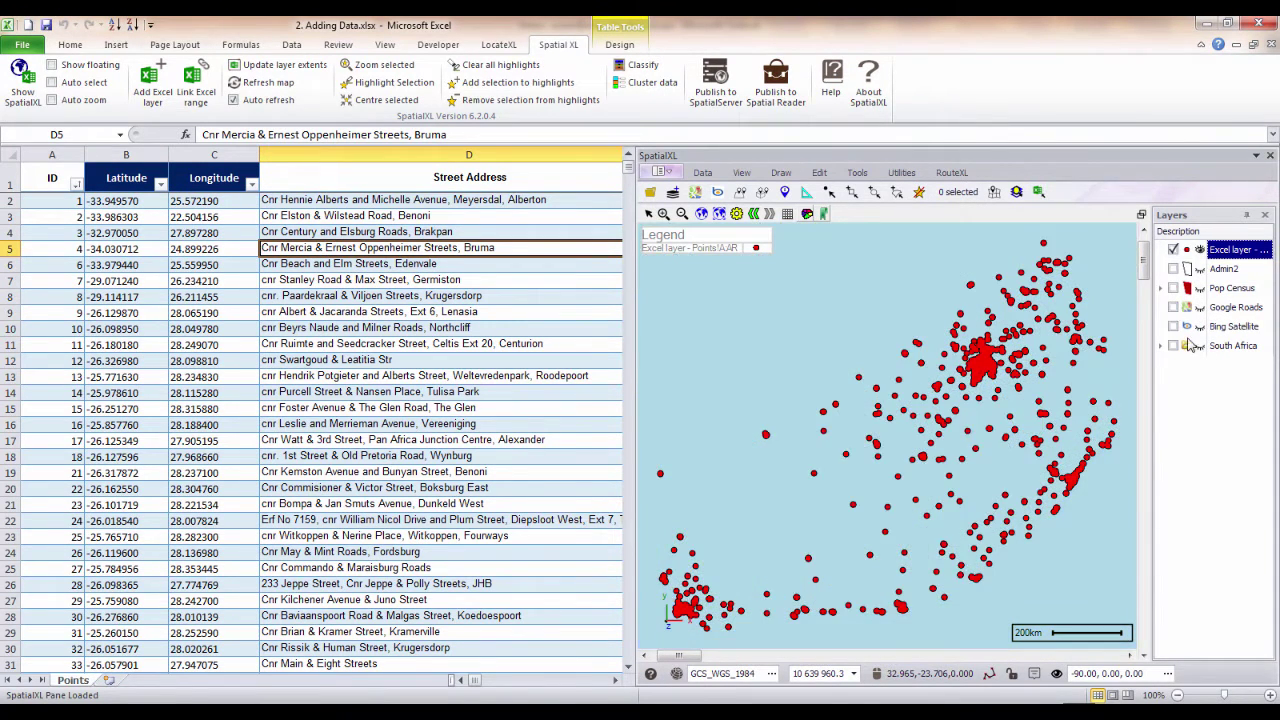
{"action": "left_click", "coordinate": [1174, 327]}
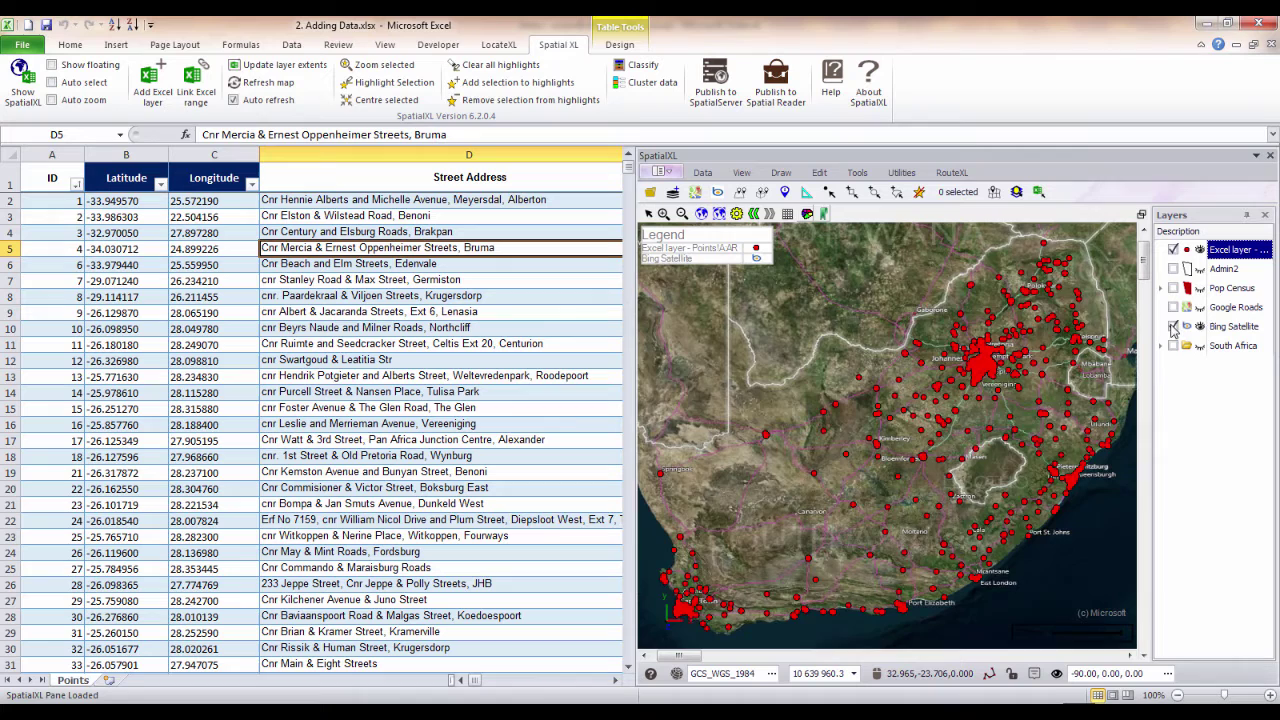
{"action": "left_click", "coordinate": [1174, 327]}
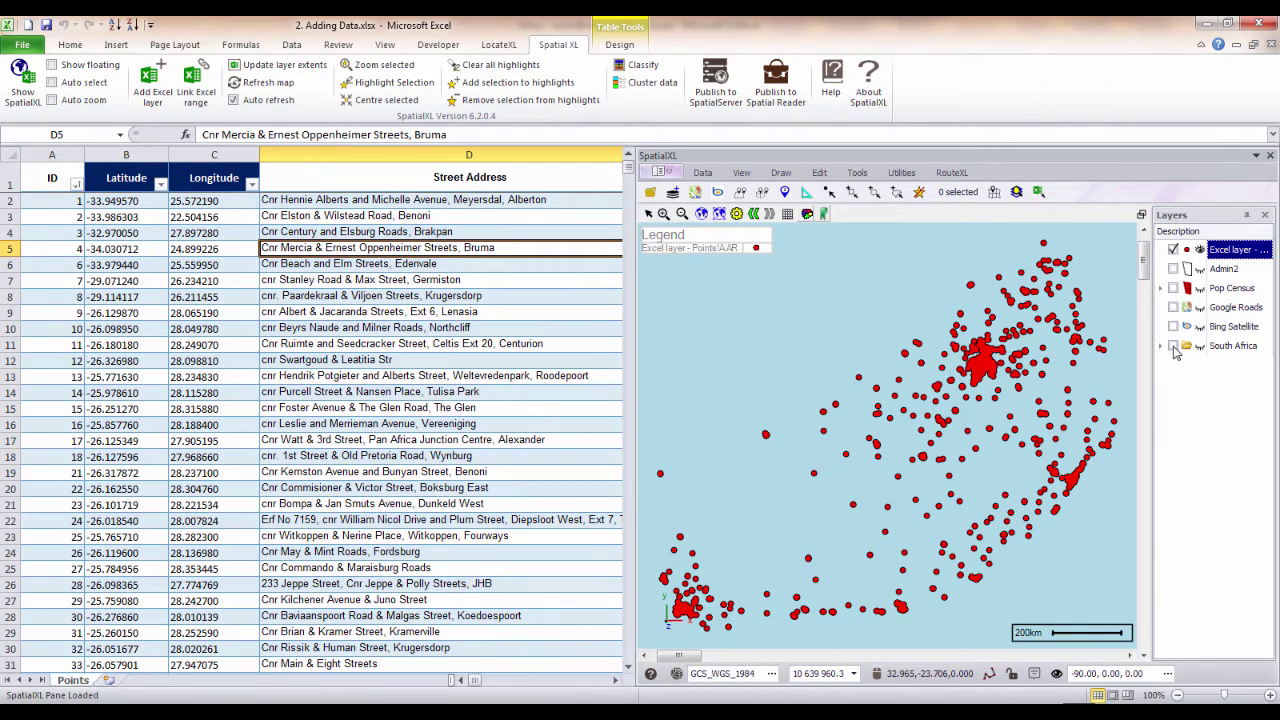
{"action": "left_click", "coordinate": [1174, 346]}
{"action": "left_click", "coordinate": [1174, 346]}
{"action": "left_click", "coordinate": [1174, 307]}
Step: Examine the mapped points at street level in central Cape Town
{"action": "left_click", "coordinate": [663, 213]}
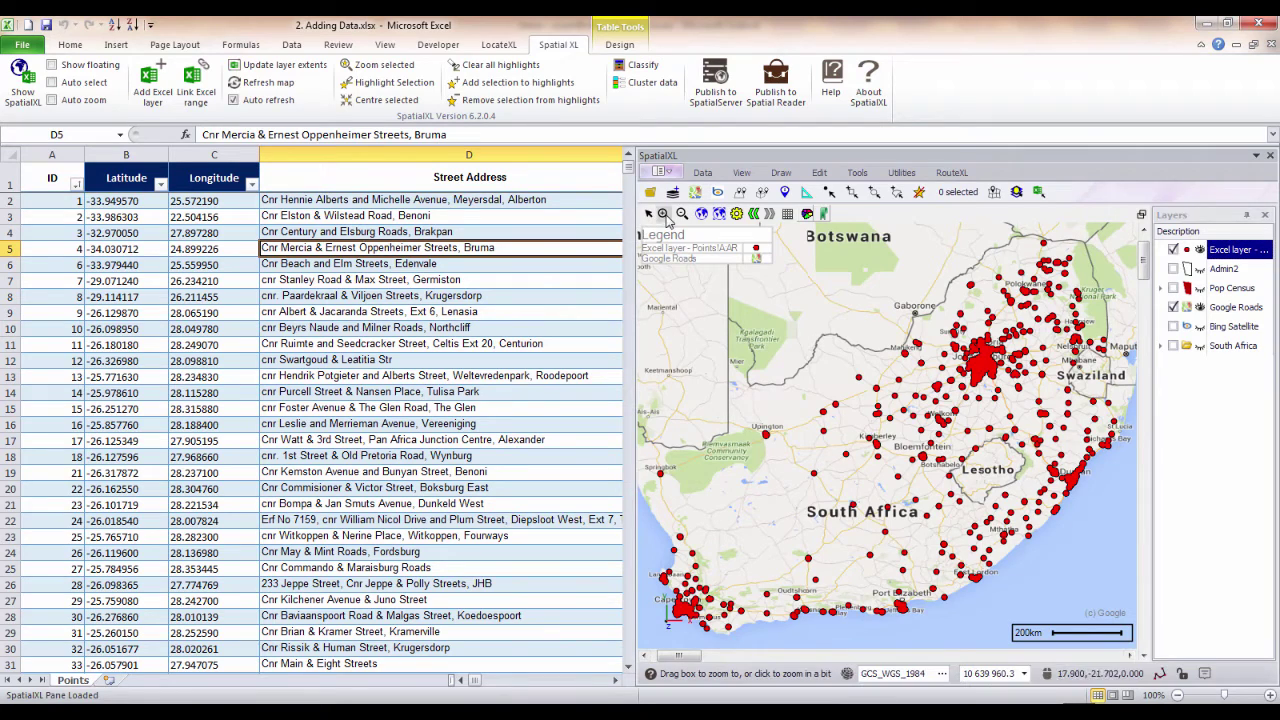
{"action": "left_click_drag", "start_coordinate": [666, 598], "coordinate": [708, 628]}
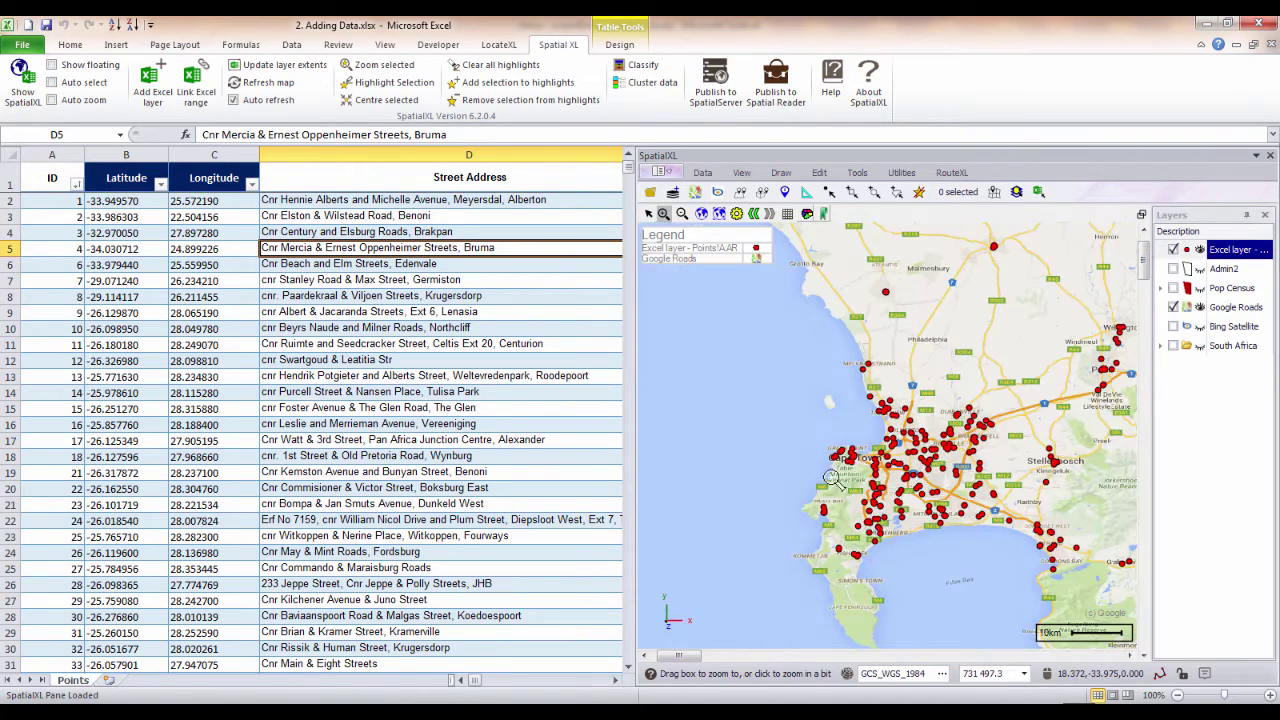
{"action": "left_click", "coordinate": [890, 477]}
{"action": "left_click", "coordinate": [827, 392]}
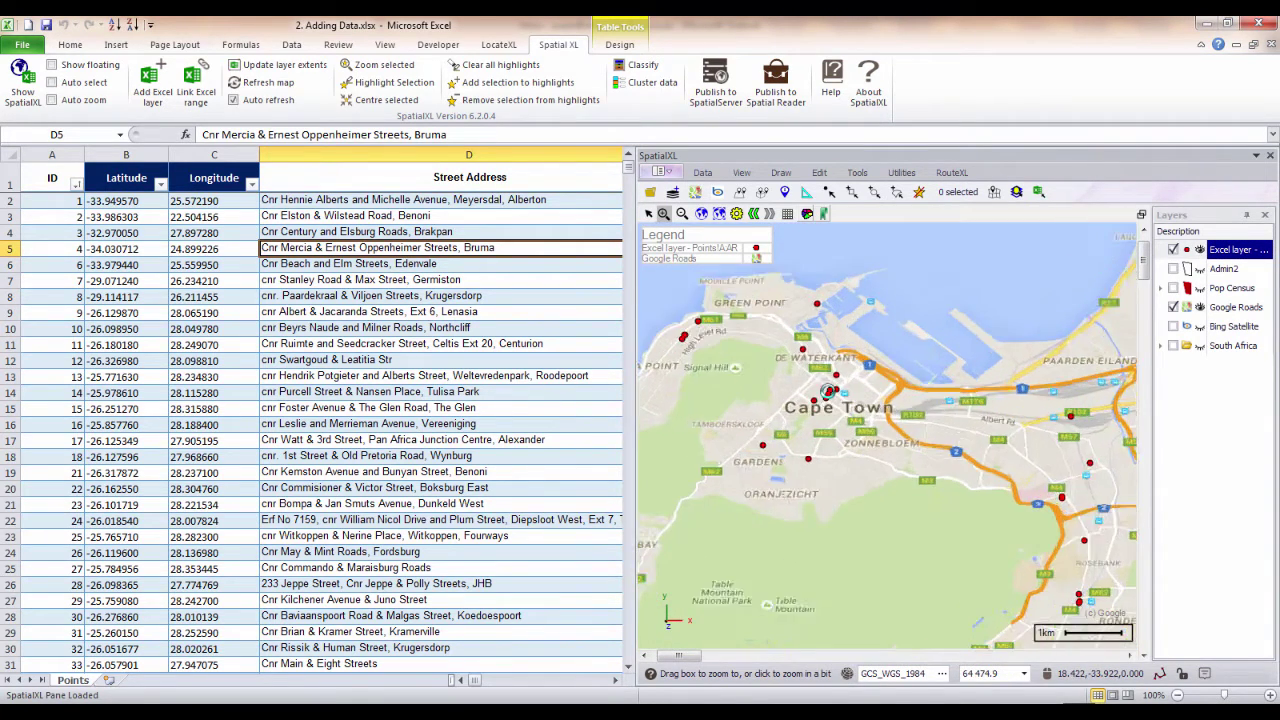
{"action": "left_click", "coordinate": [827, 392]}
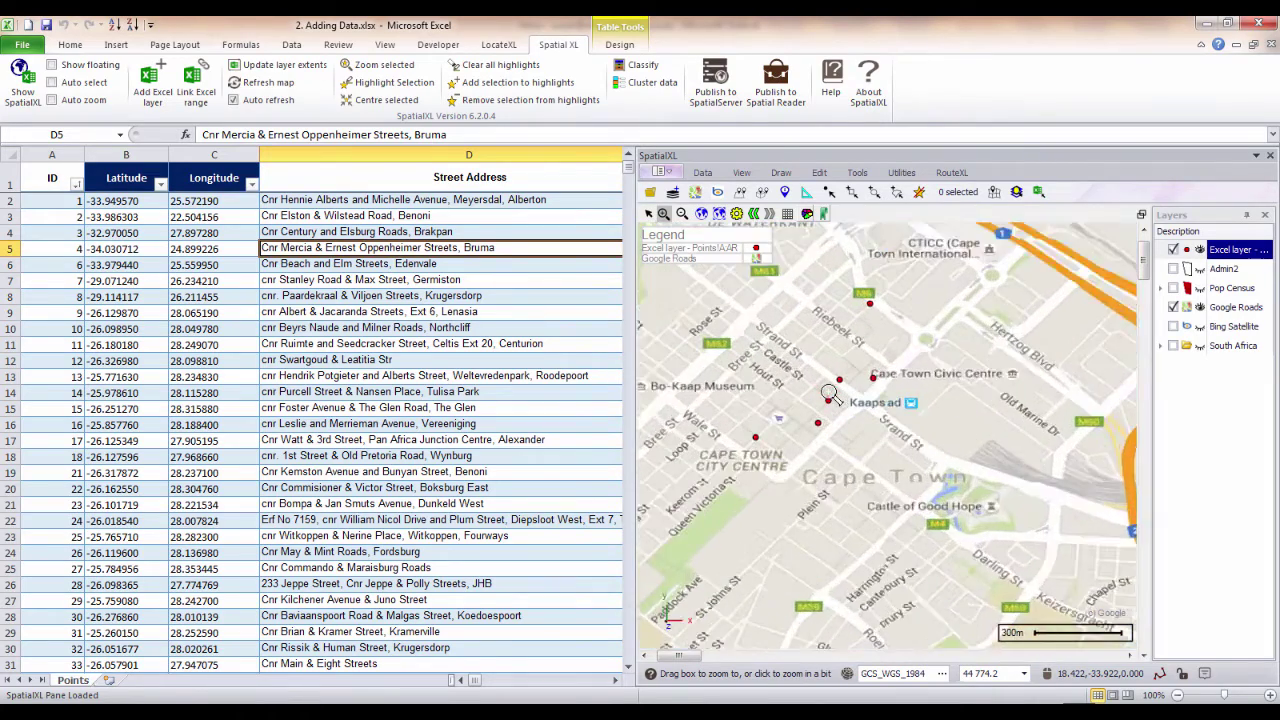
{"action": "left_click", "coordinate": [827, 391]}
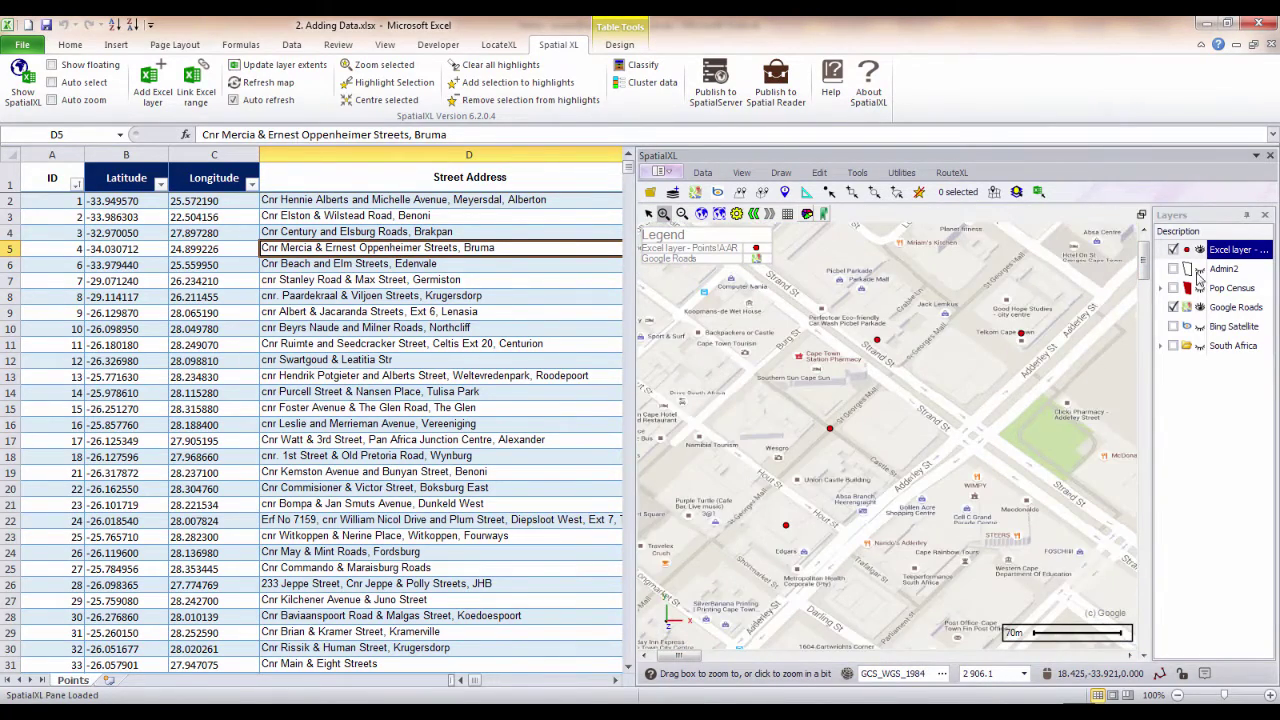
Step: Fit the map to the full extent of the Excel layer and turn on the Pop Census layer
{"action": "right_click", "coordinate": [1220, 255]}
{"action": "left_click", "coordinate": [1132, 228]}
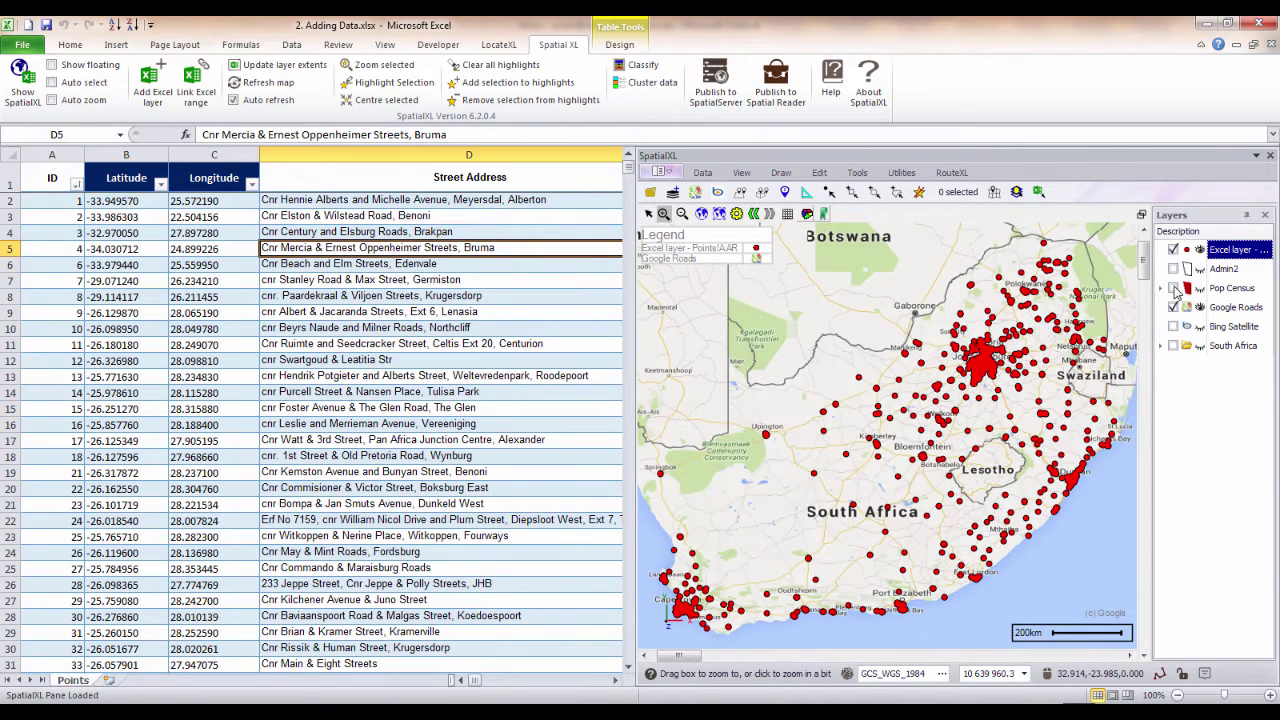
{"action": "left_click", "coordinate": [1174, 288]}
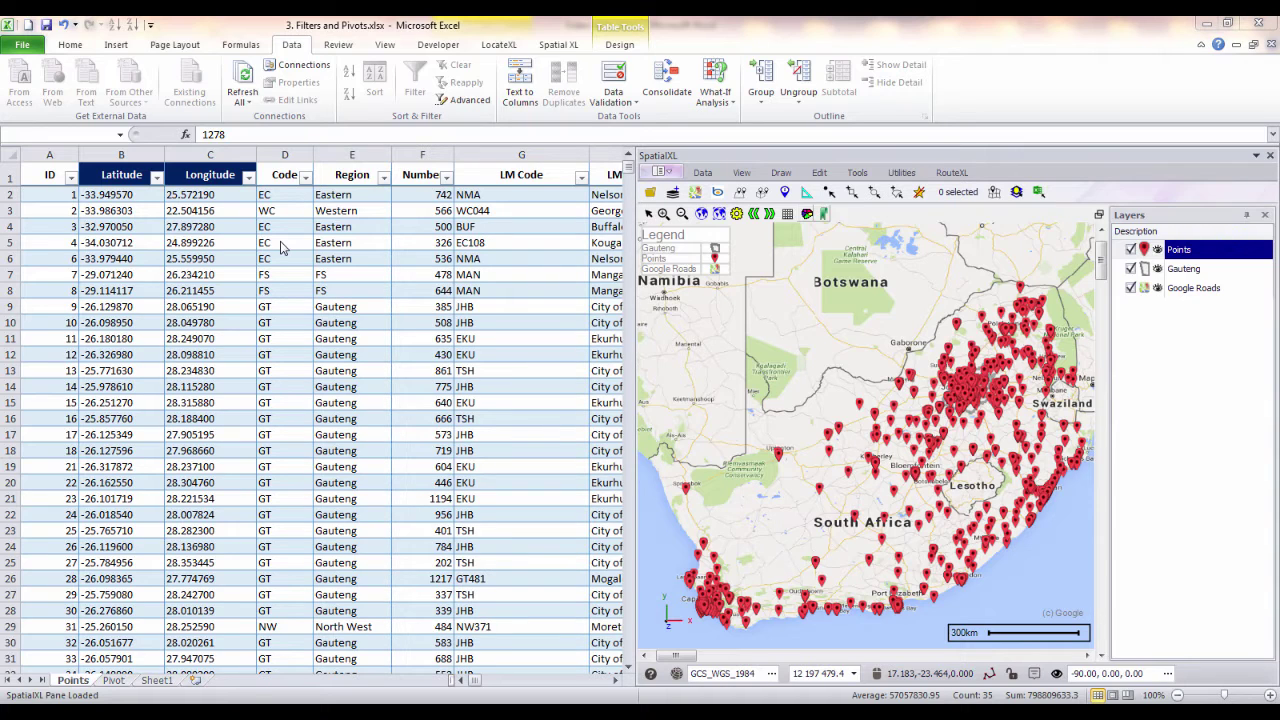
Step: Filter the Region column to Gauteng only and fit the map to the filtered points
{"action": "left_click", "coordinate": [383, 176]}
{"action": "left_click", "coordinate": [266, 325]}
{"action": "left_click", "coordinate": [258, 366]}
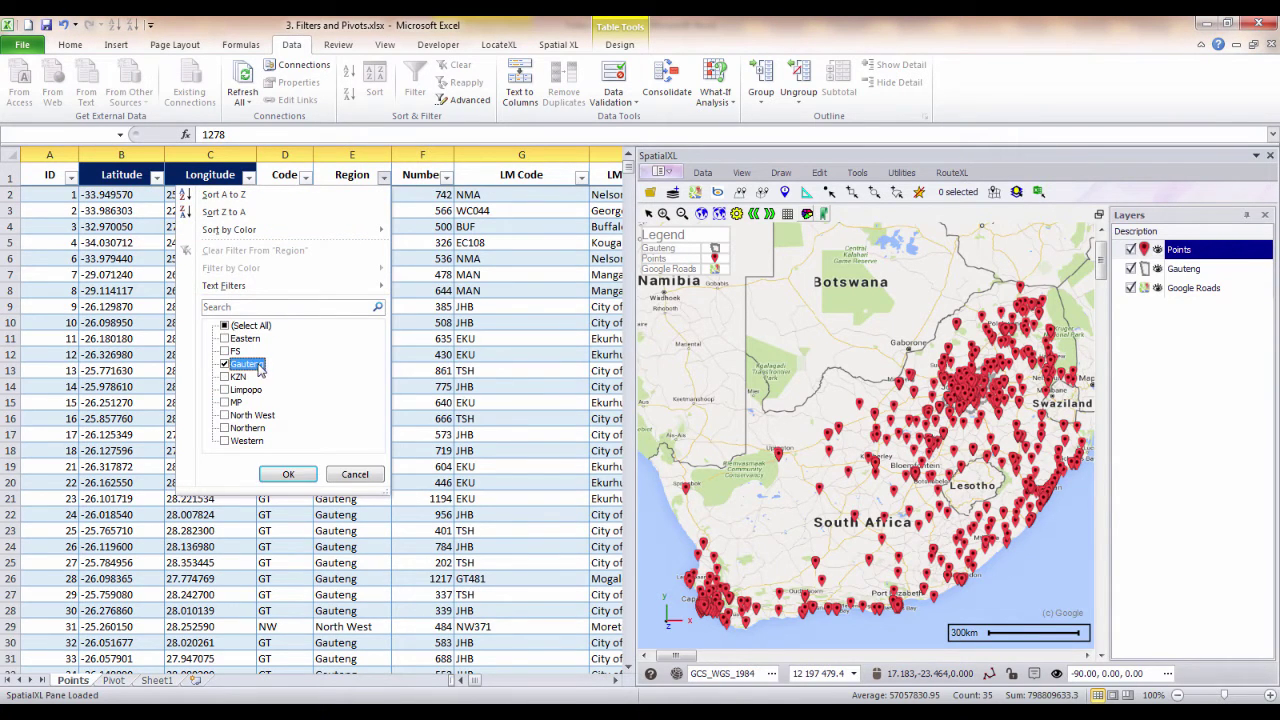
{"action": "left_click", "coordinate": [288, 476]}
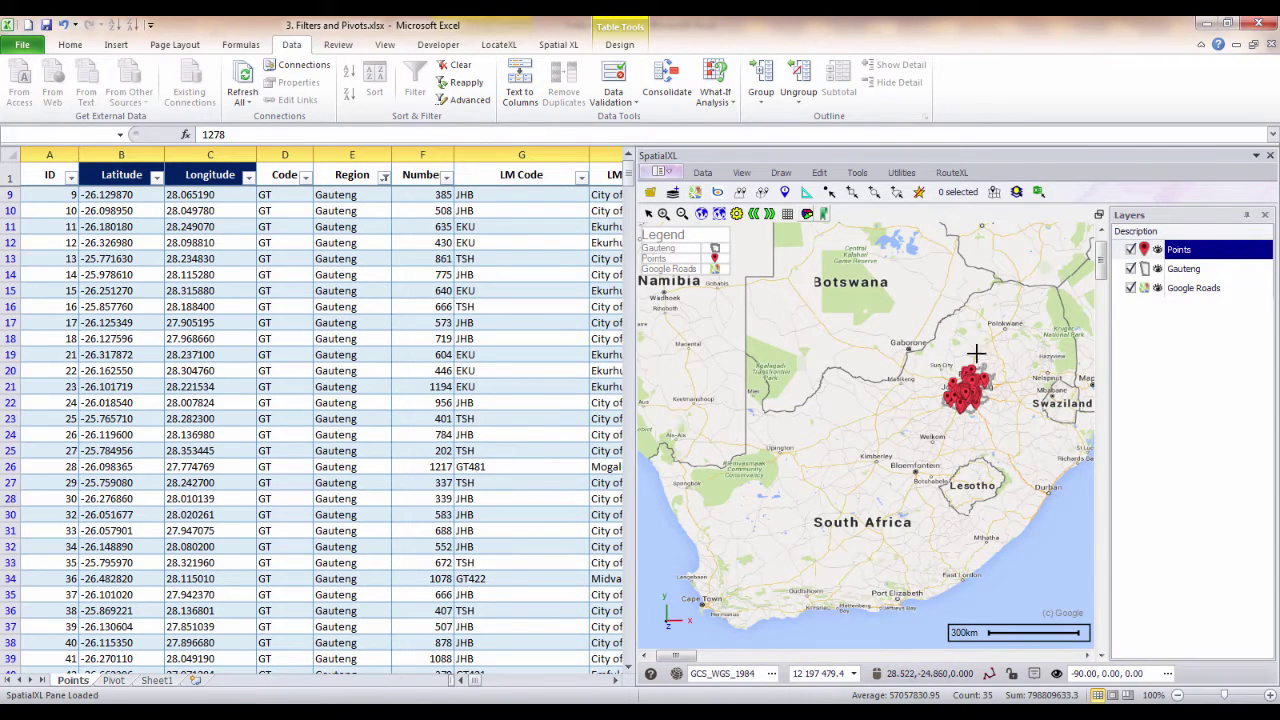
{"action": "left_click", "coordinate": [720, 216]}
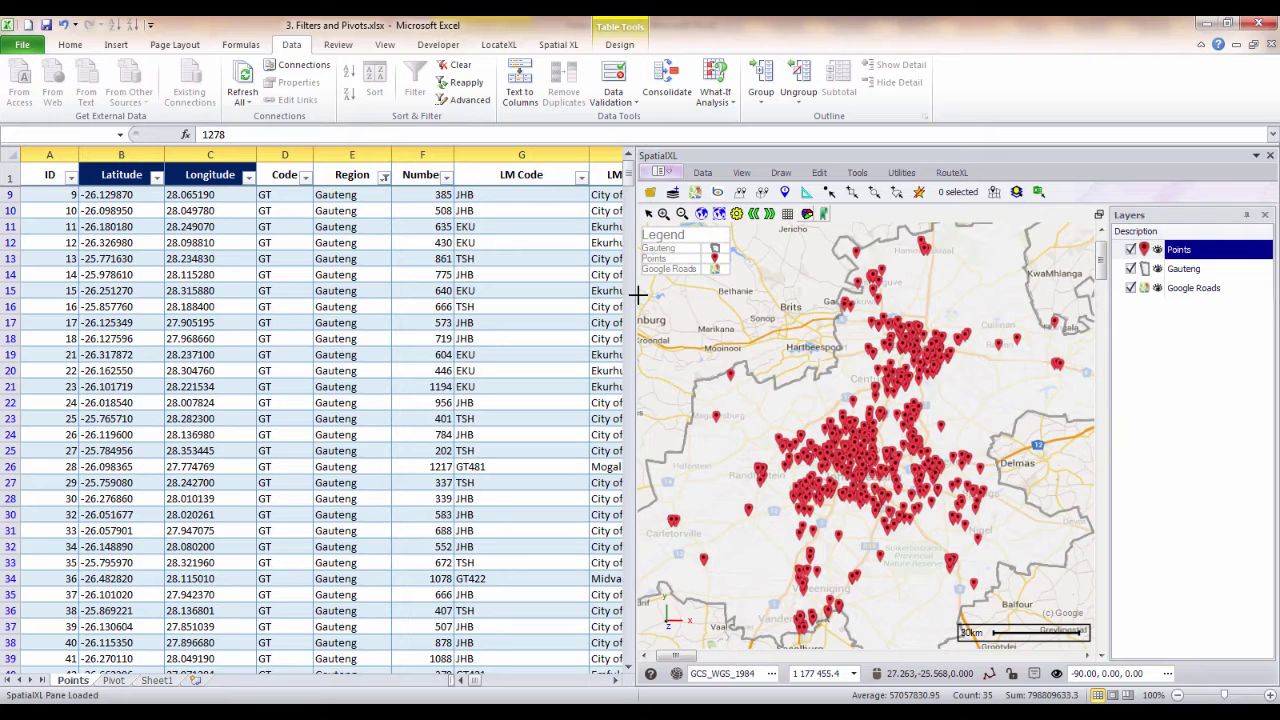
Step: Filter the Number column to its top 10 values
{"action": "left_click", "coordinate": [448, 177]}
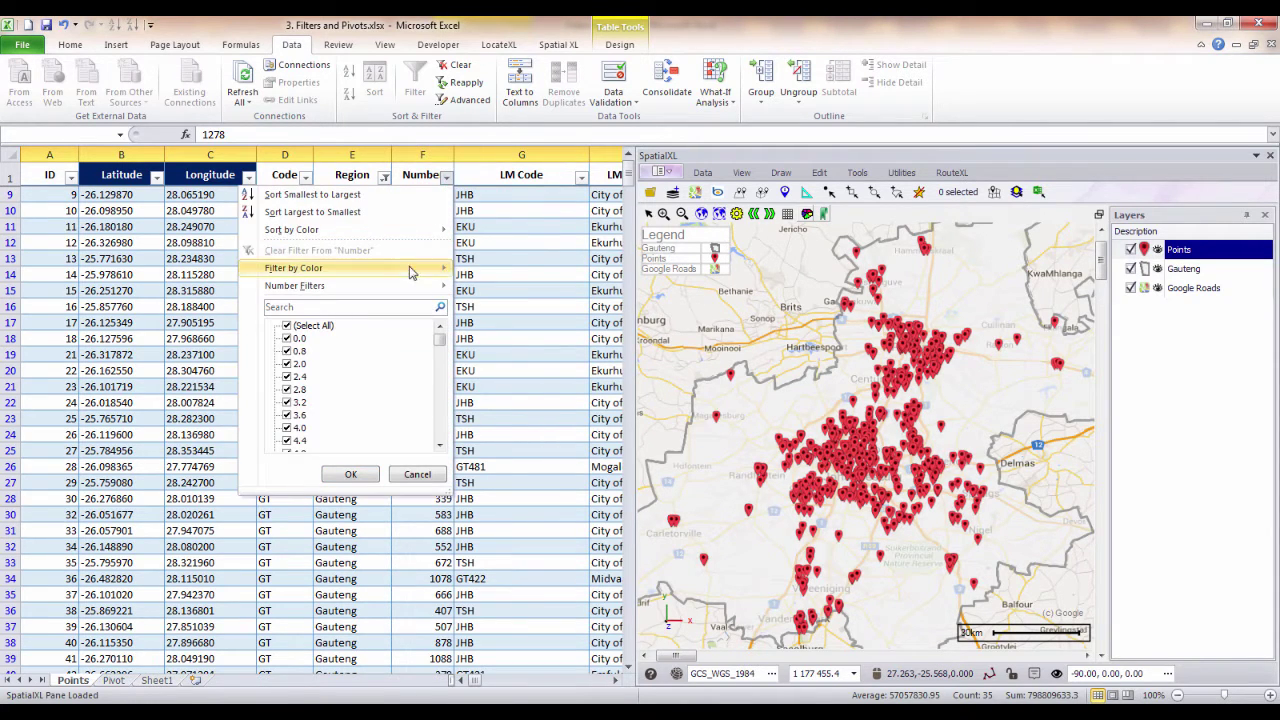
{"action": "mouse_move", "coordinate": [445, 286]}
{"action": "left_click", "coordinate": [497, 416]}
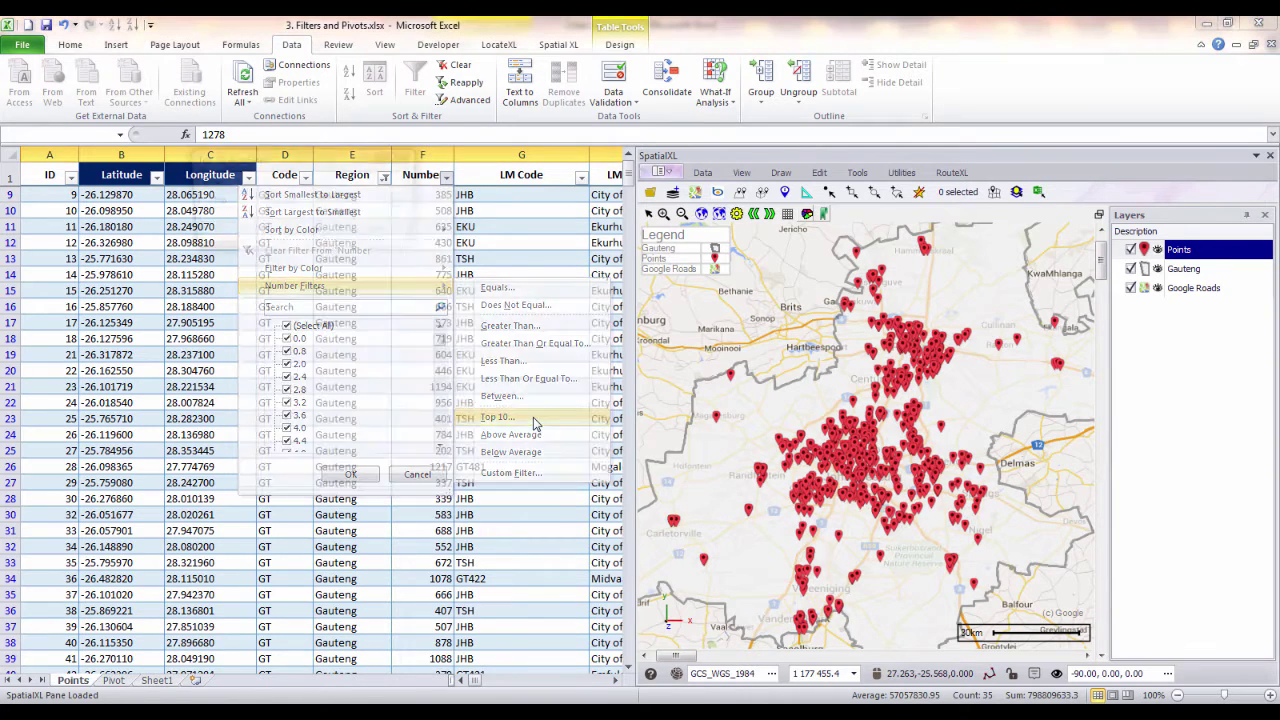
{"action": "left_click", "coordinate": [313, 232]}
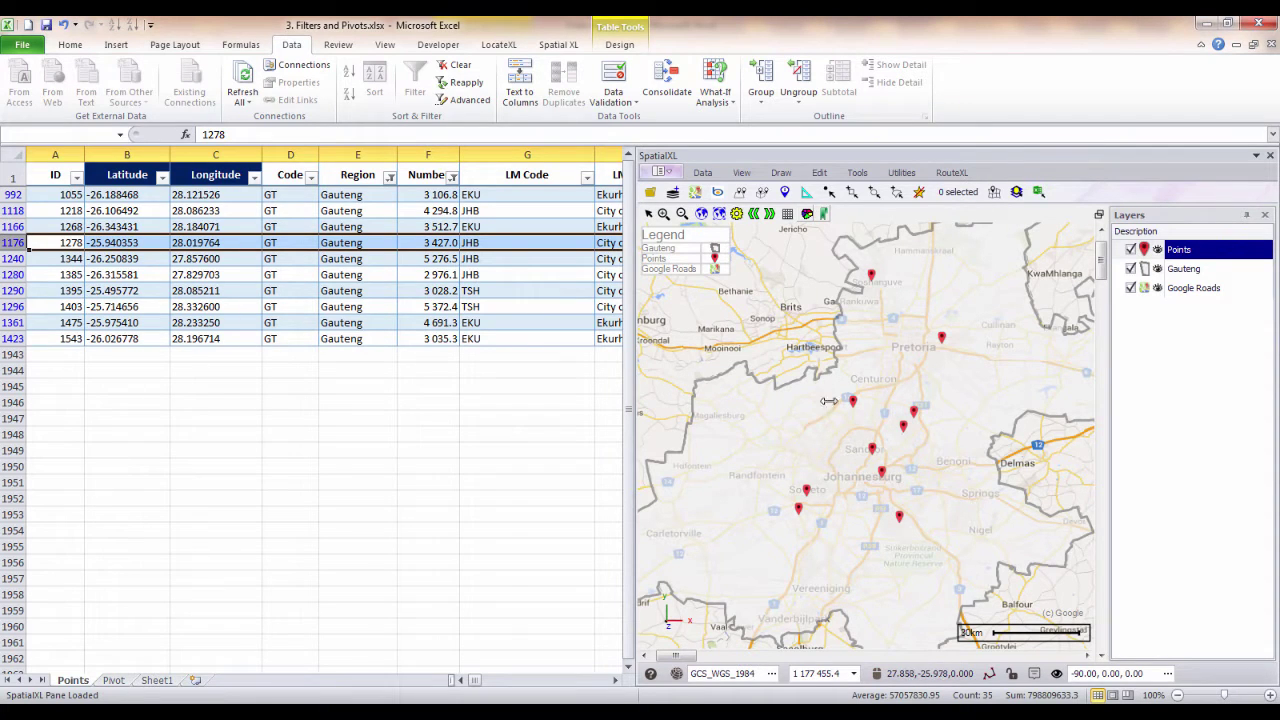
Step: Try Store Name as the text labels of the Points layer and set the labels back to None
{"action": "right_click", "coordinate": [1176, 251]}
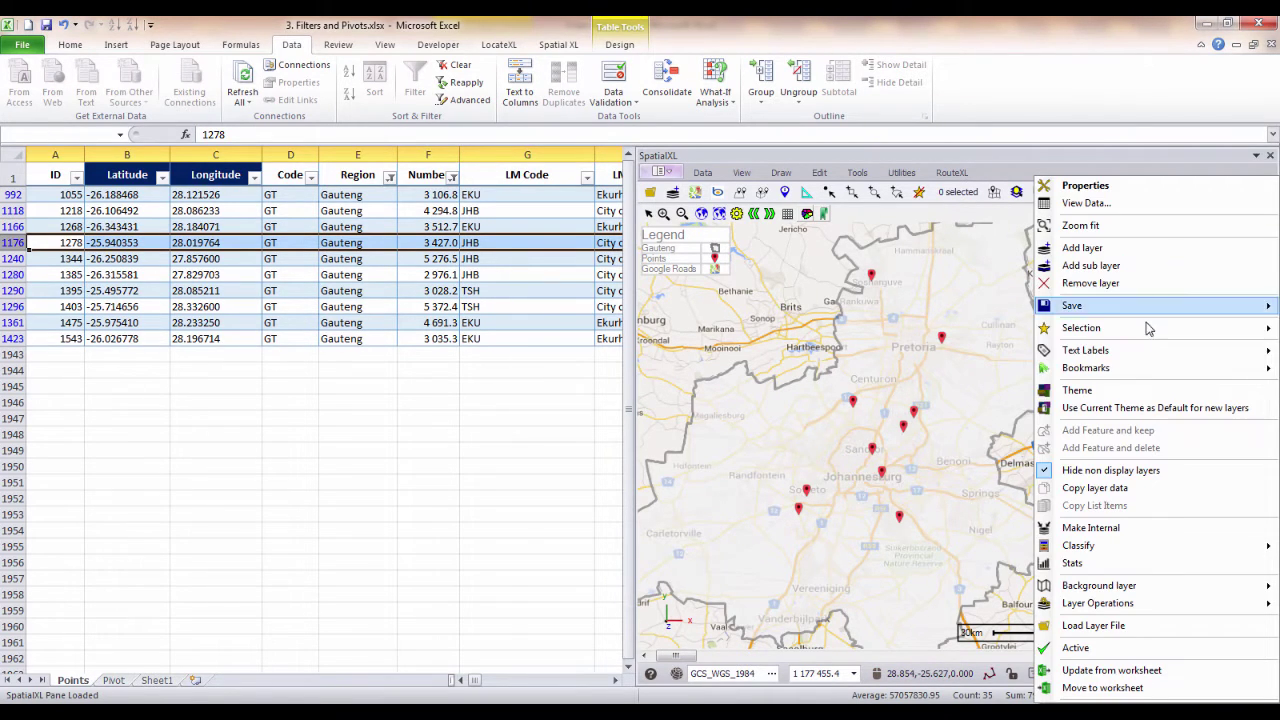
{"action": "mouse_move", "coordinate": [1121, 369]}
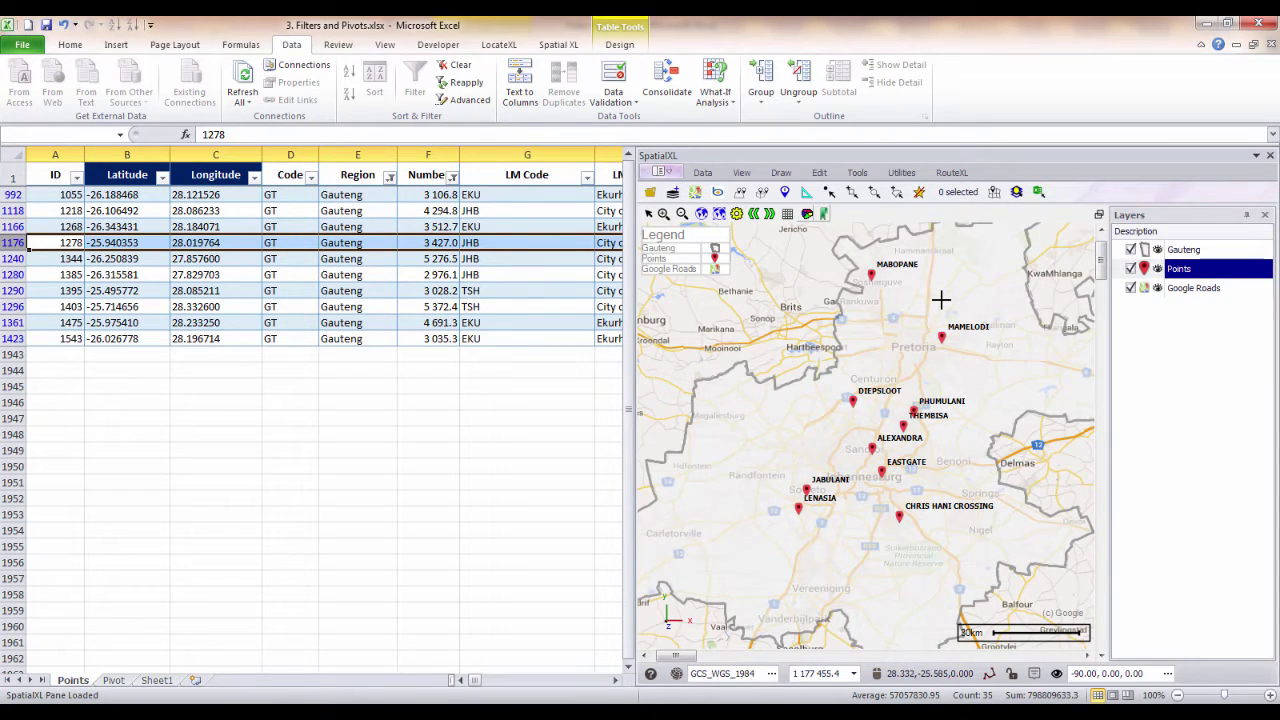
{"action": "right_click", "coordinate": [1180, 268]}
{"action": "mouse_move", "coordinate": [1108, 352]}
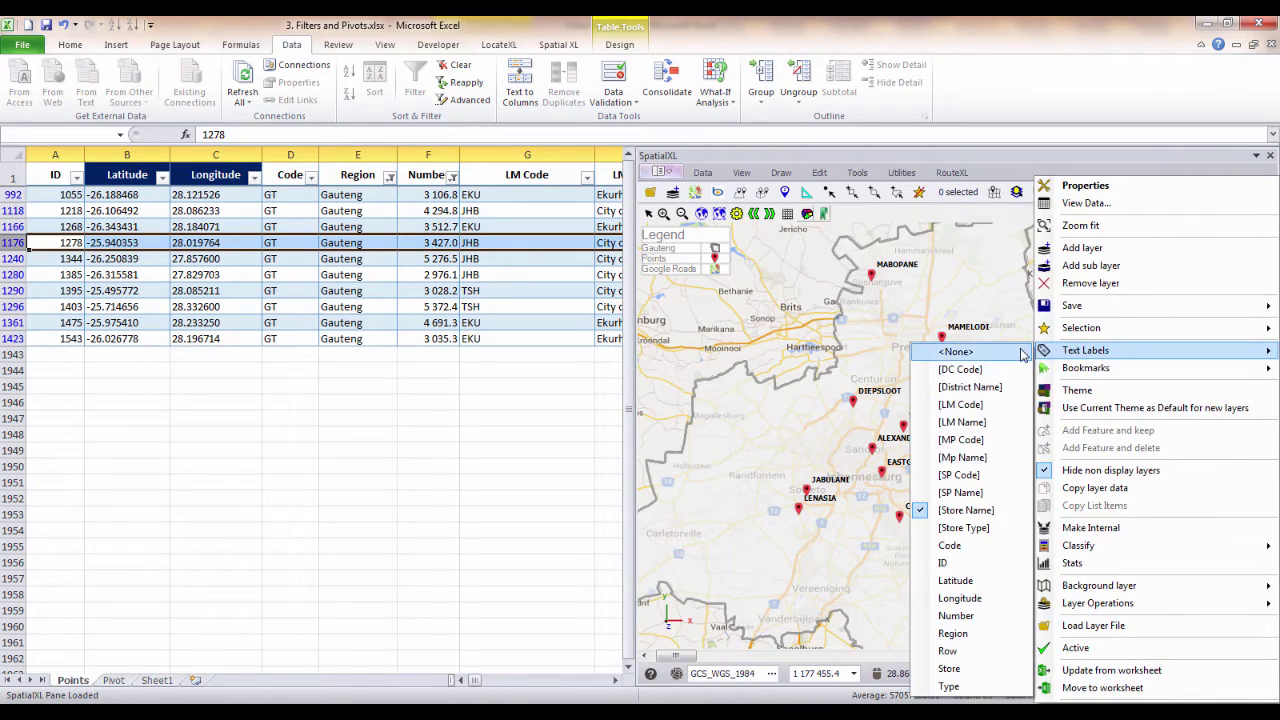
{"action": "left_click", "coordinate": [1022, 353]}
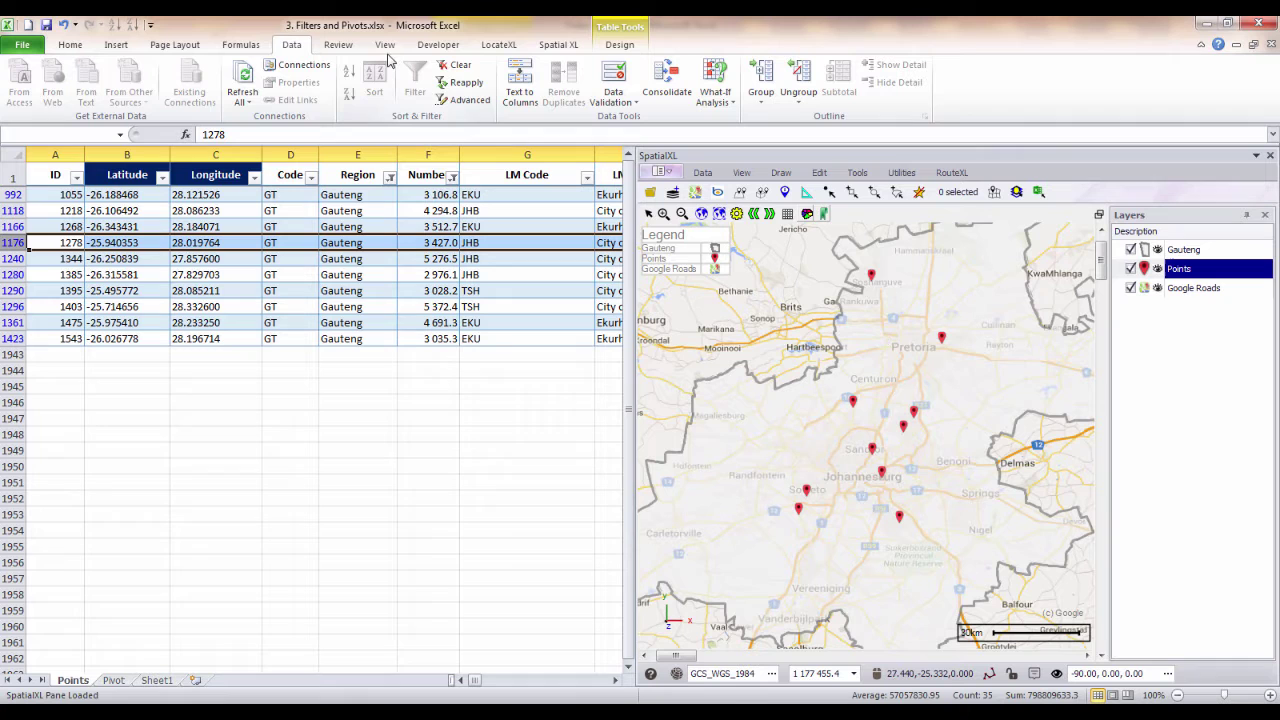
Step: Clear all filters from the points table and fit the map to the full set of points
{"action": "left_click", "coordinate": [455, 65]}
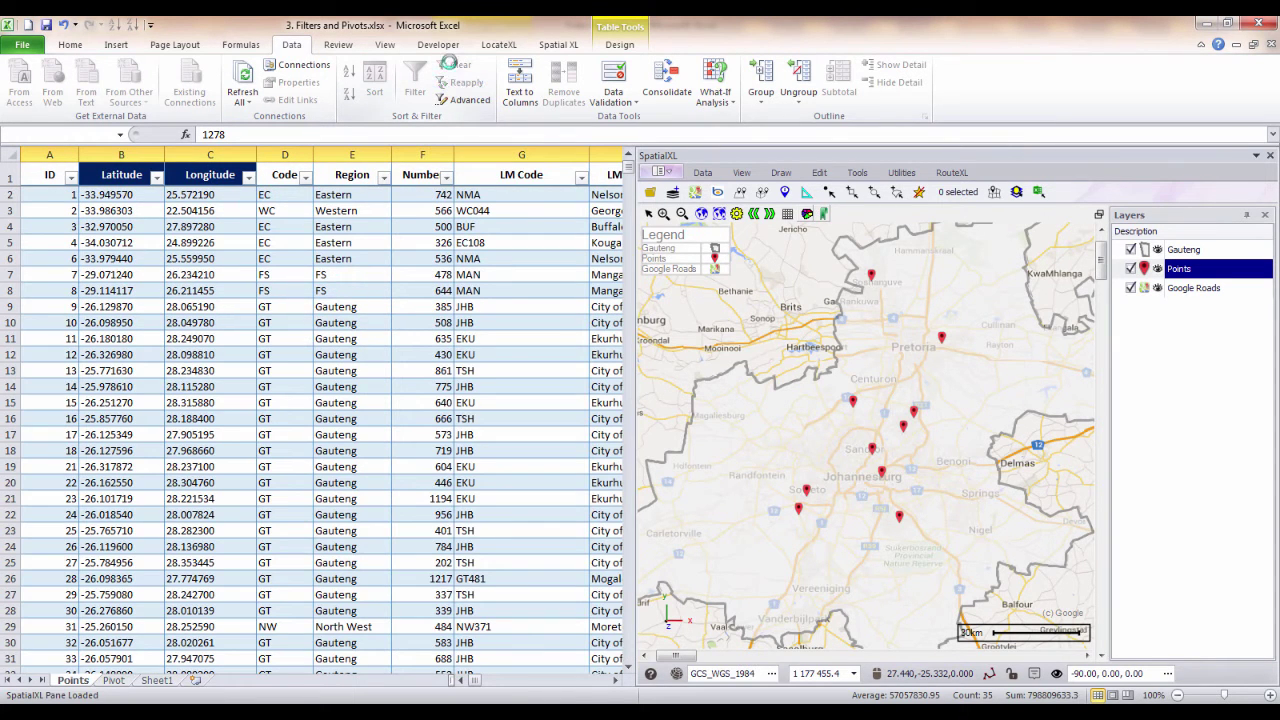
{"action": "left_click", "coordinate": [719, 214]}
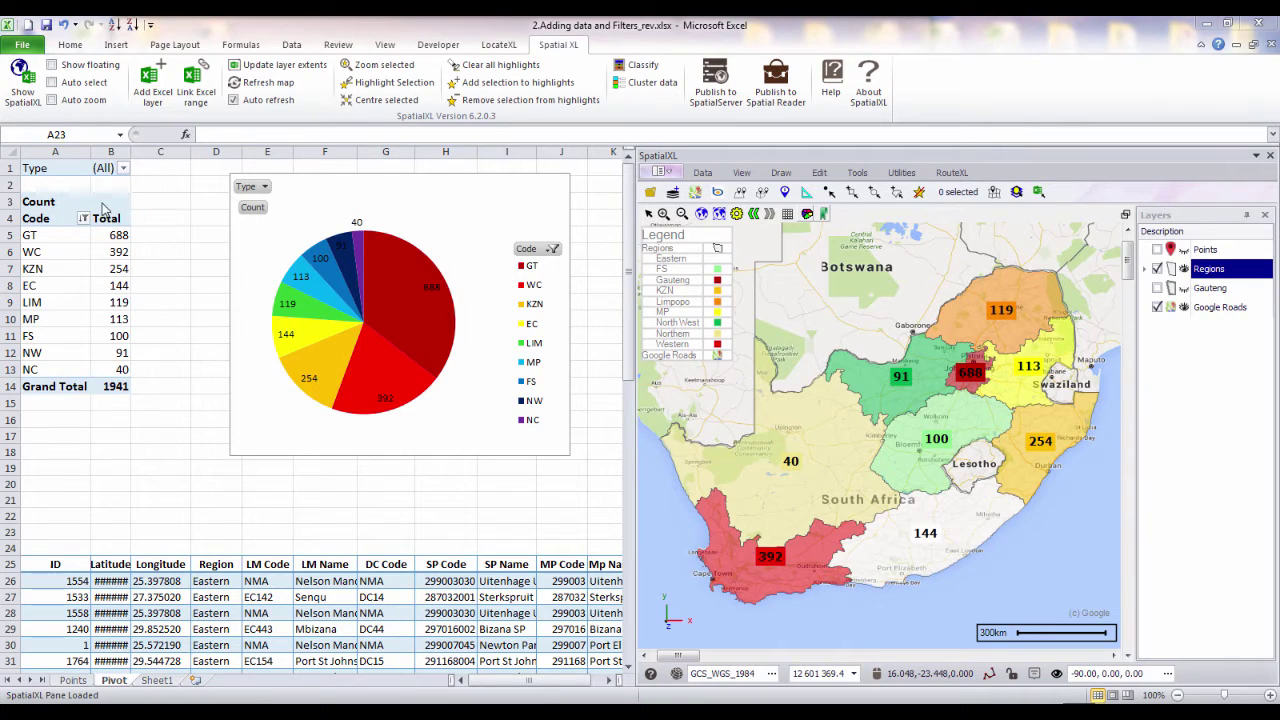
Step: Filter the pivot table's Type field to Shopping Centres
{"action": "left_click", "coordinate": [122, 170]}
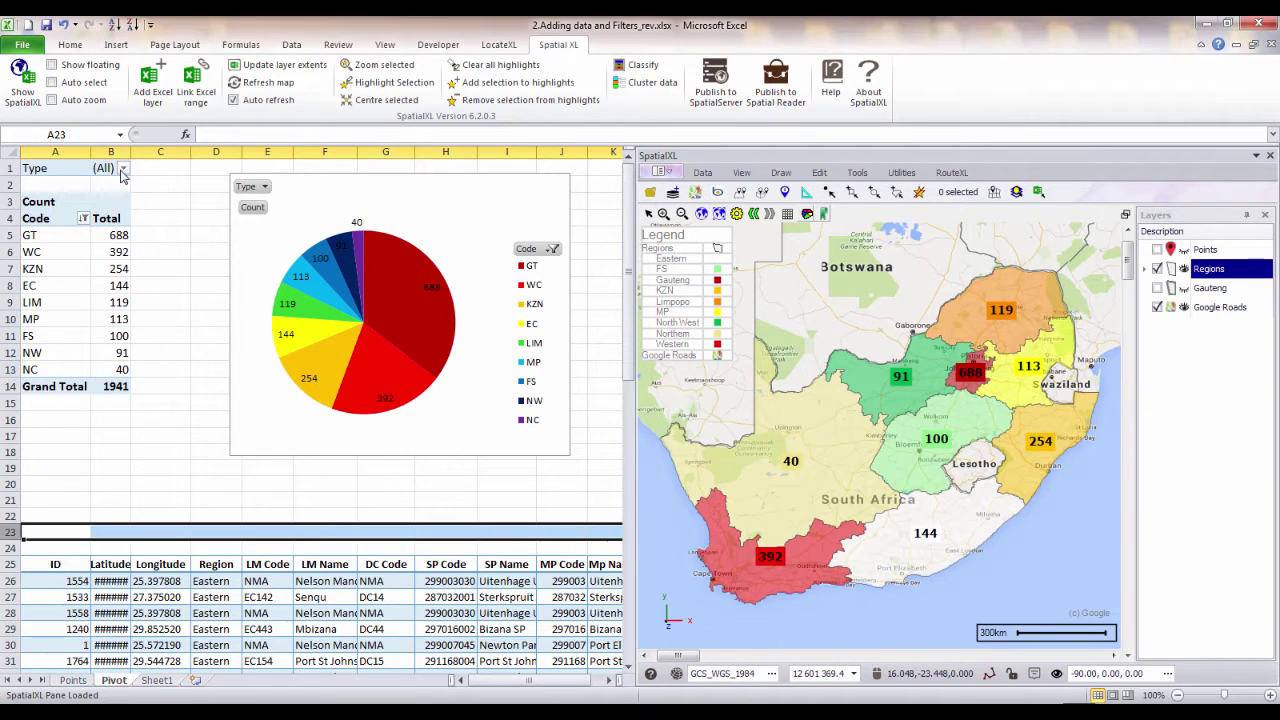
{"action": "left_click", "coordinate": [122, 170]}
{"action": "left_click", "coordinate": [59, 268]}
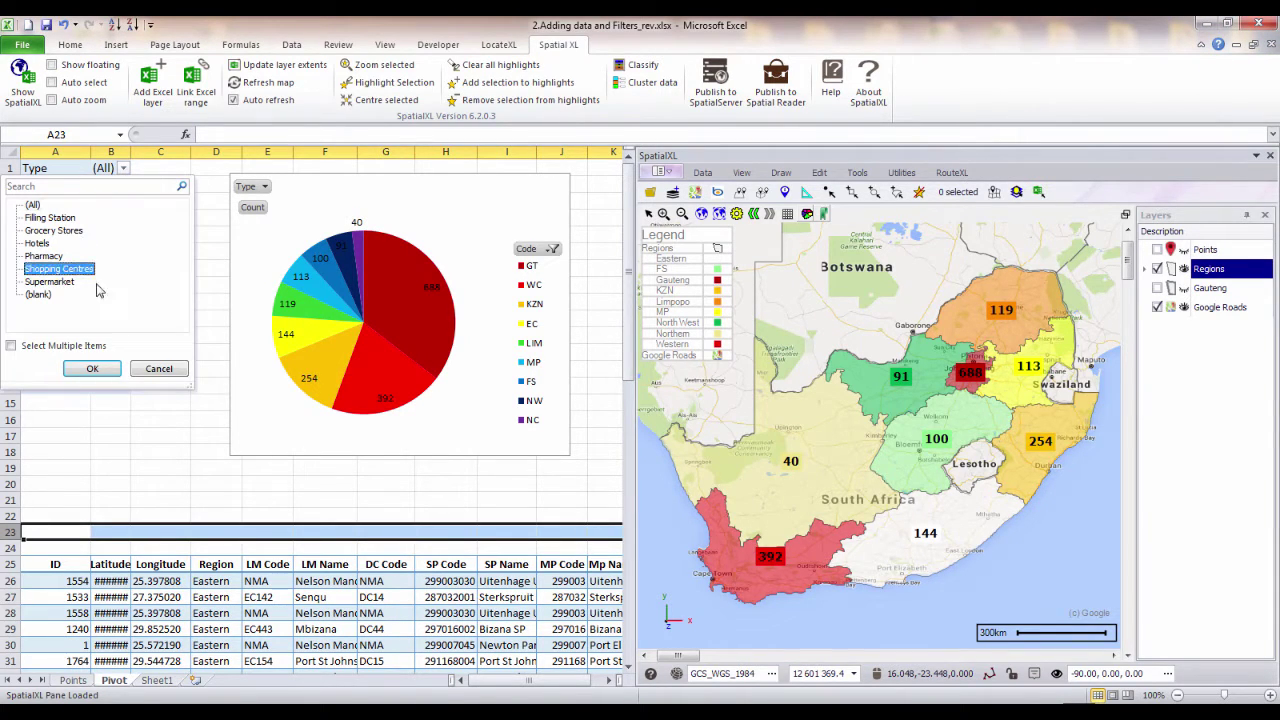
{"action": "left_click", "coordinate": [94, 369]}
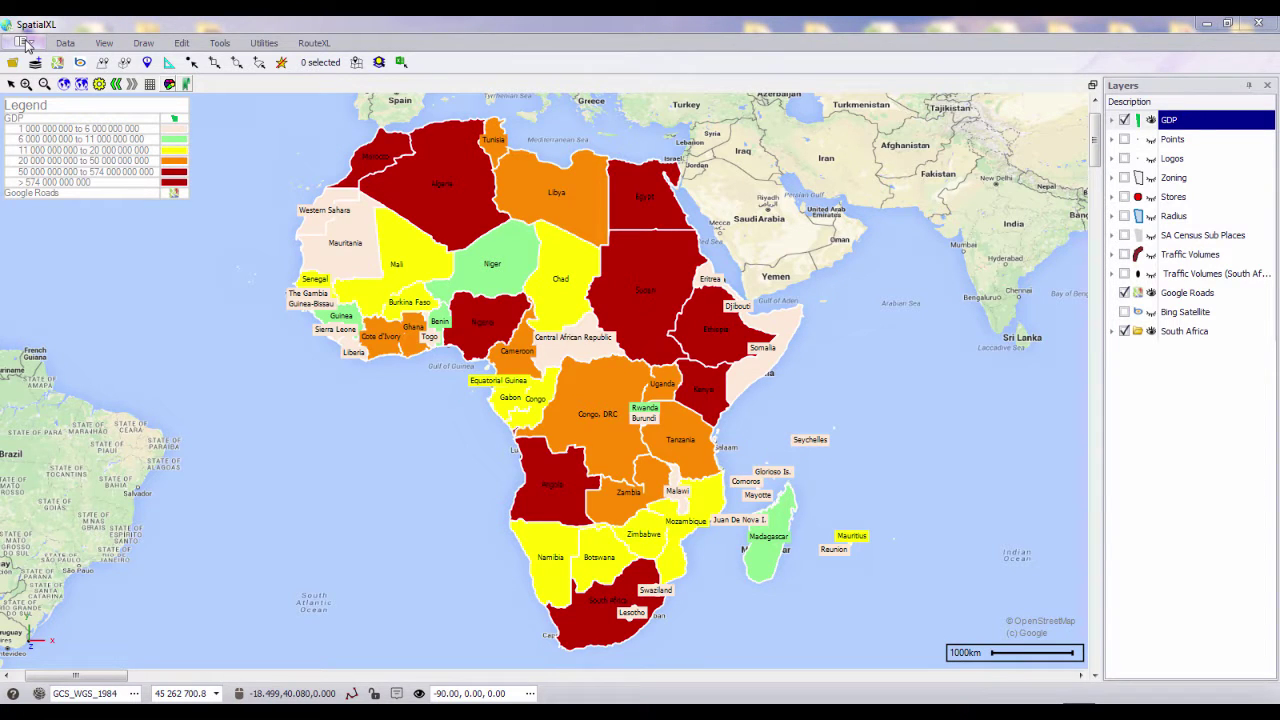
Step: Copy the current map view of African GDP and paste it below the AFRICA GDP heading in the Word document
{"action": "left_click", "coordinate": [27, 45]}
{"action": "mouse_move", "coordinate": [32, 61]}
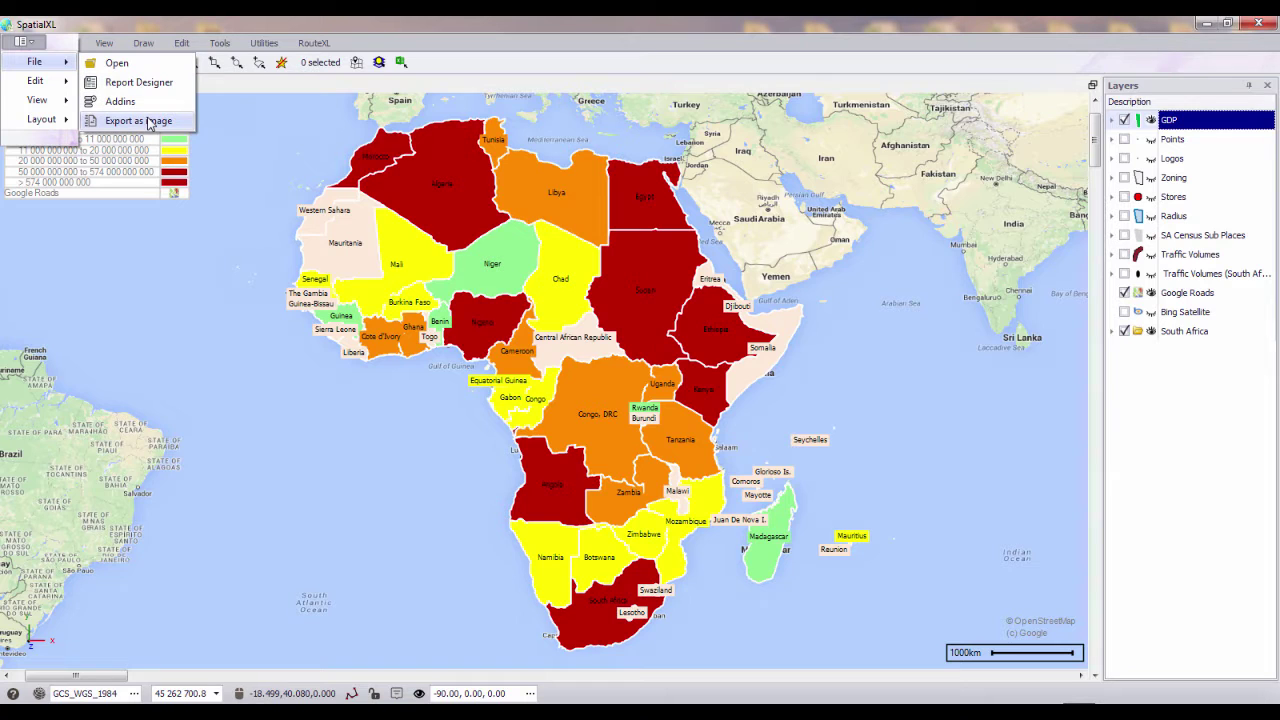
{"action": "mouse_move", "coordinate": [37, 100]}
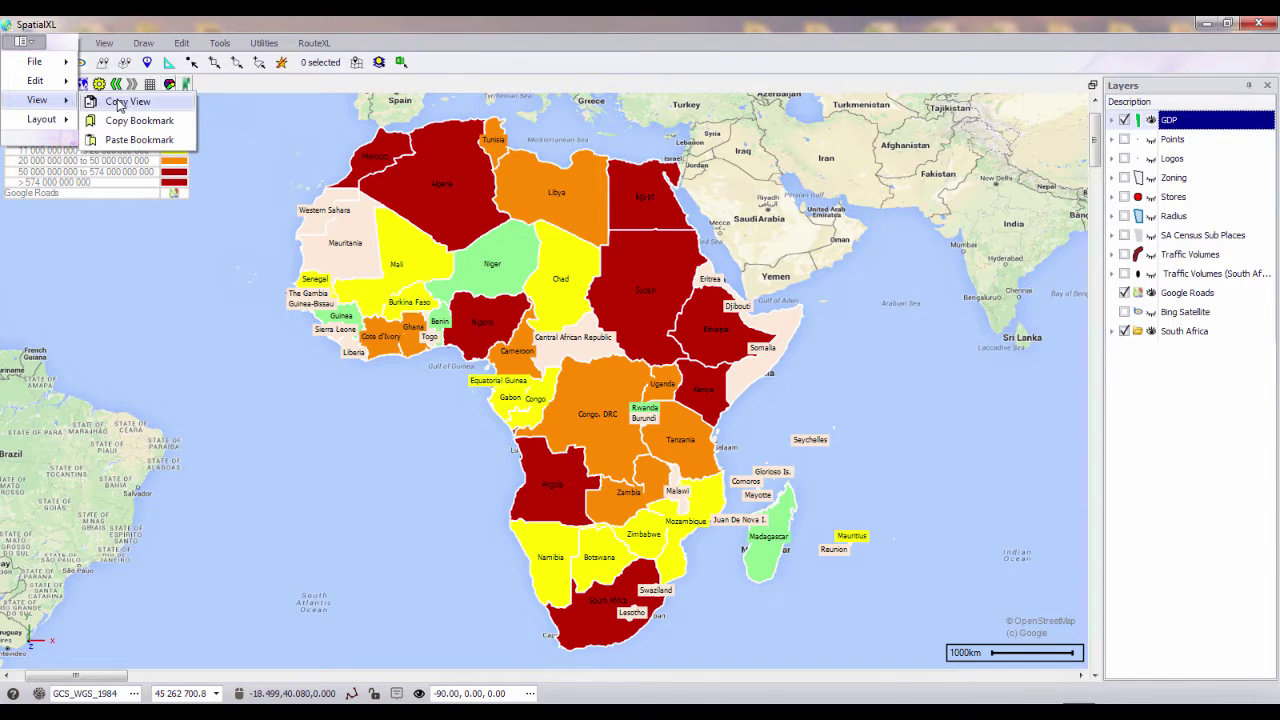
{"action": "left_click", "coordinate": [150, 99]}
{"action": "left_click", "coordinate": [483, 658]}
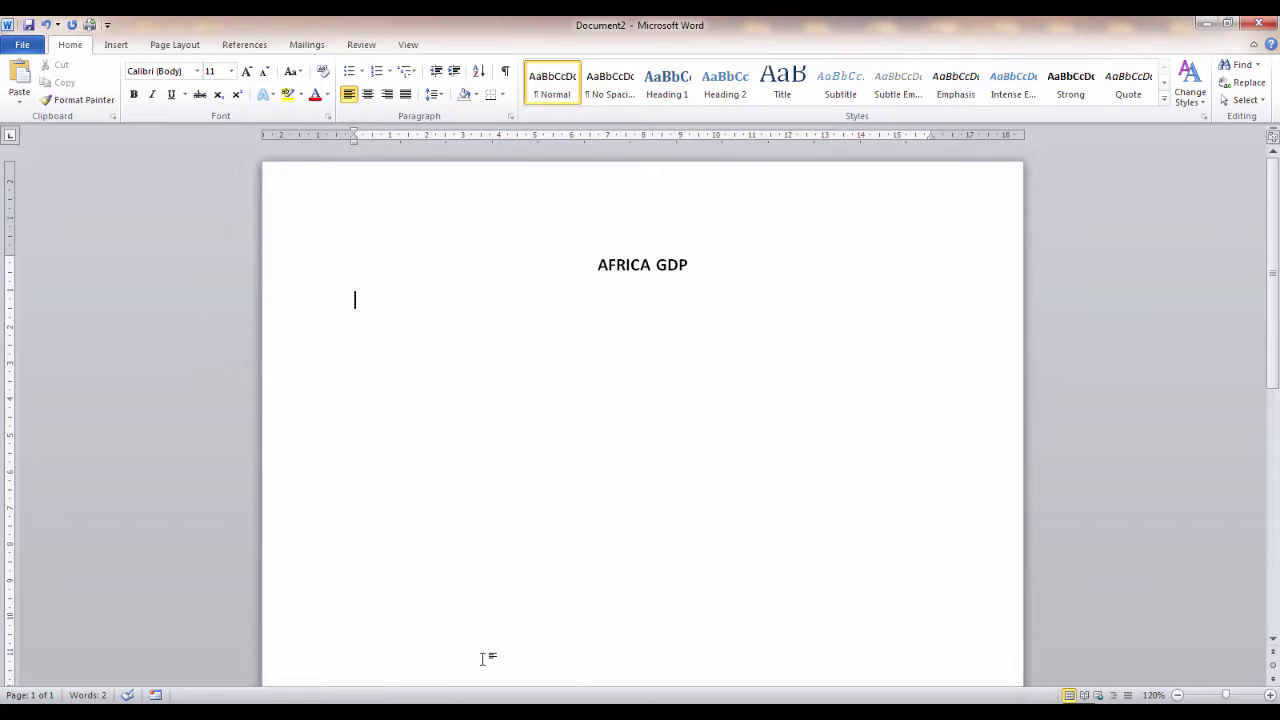
{"action": "key", "text": "ctrl+v"}
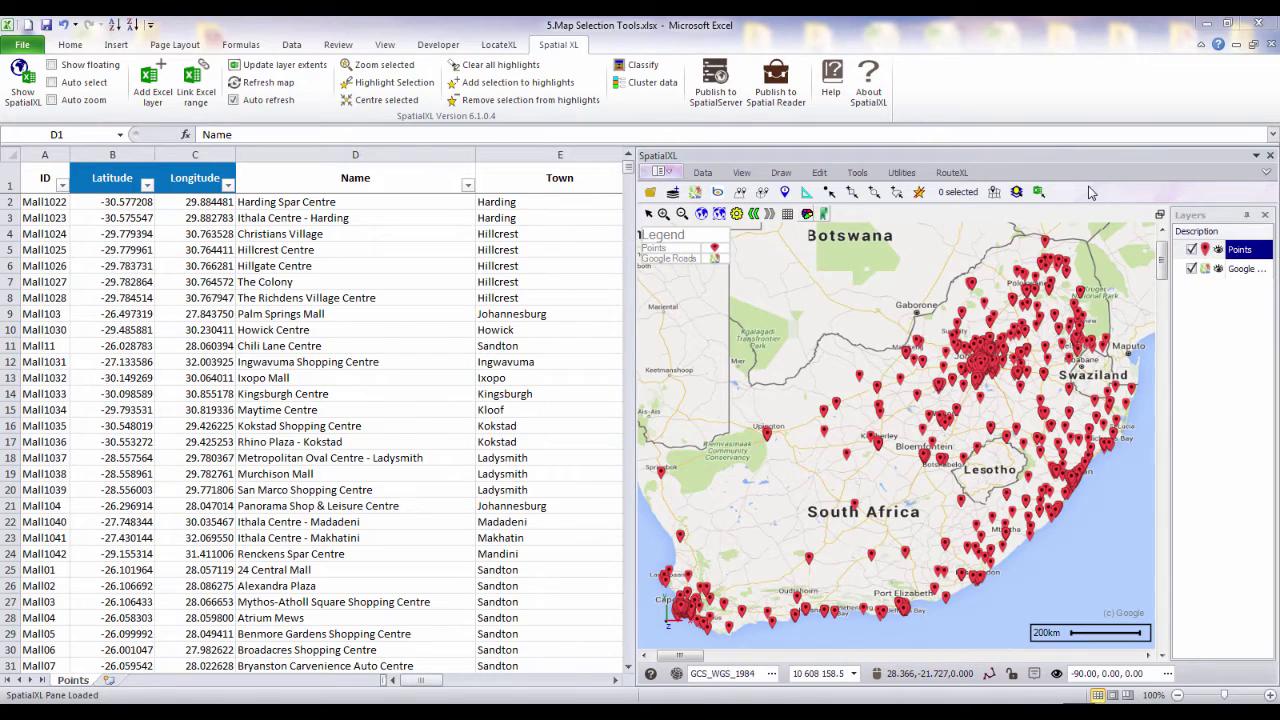
Step: Zoom the map to Chili Lane Centre and inspect that point's properties by marking an area around it
{"action": "left_click", "coordinate": [823, 213]}
{"action": "left_click", "coordinate": [868, 340]}
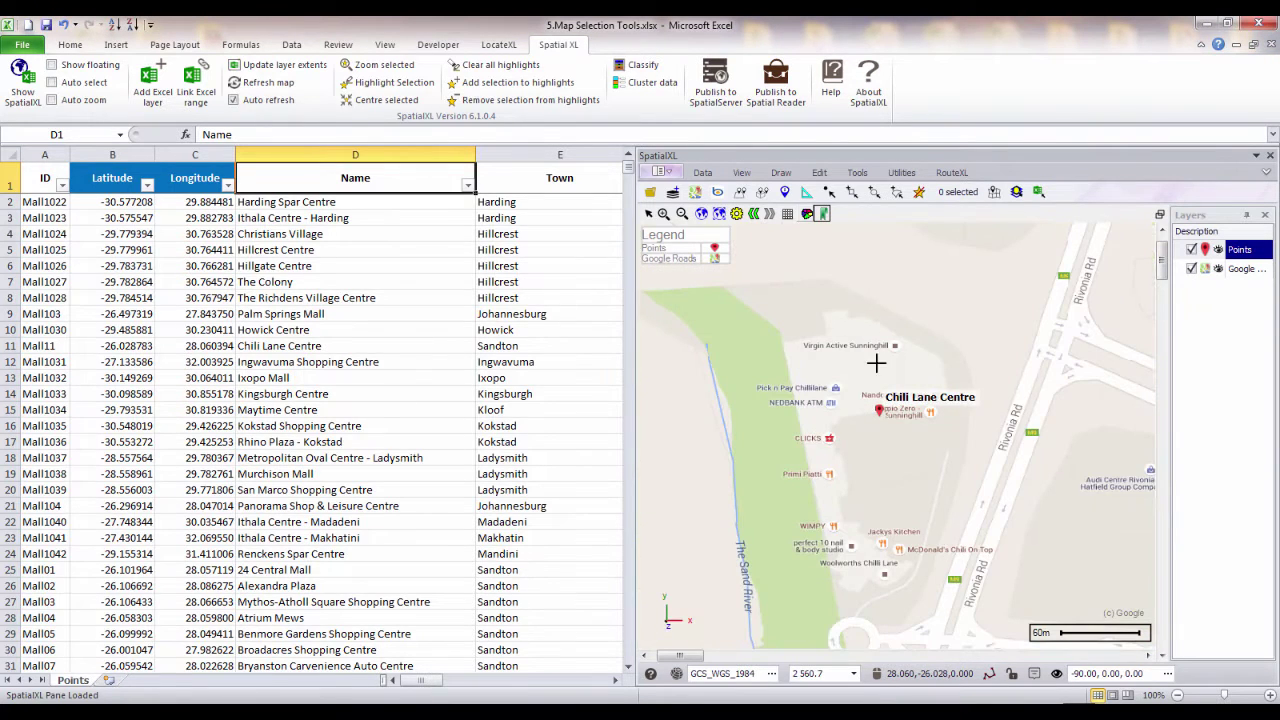
{"action": "left_click", "coordinate": [786, 193]}
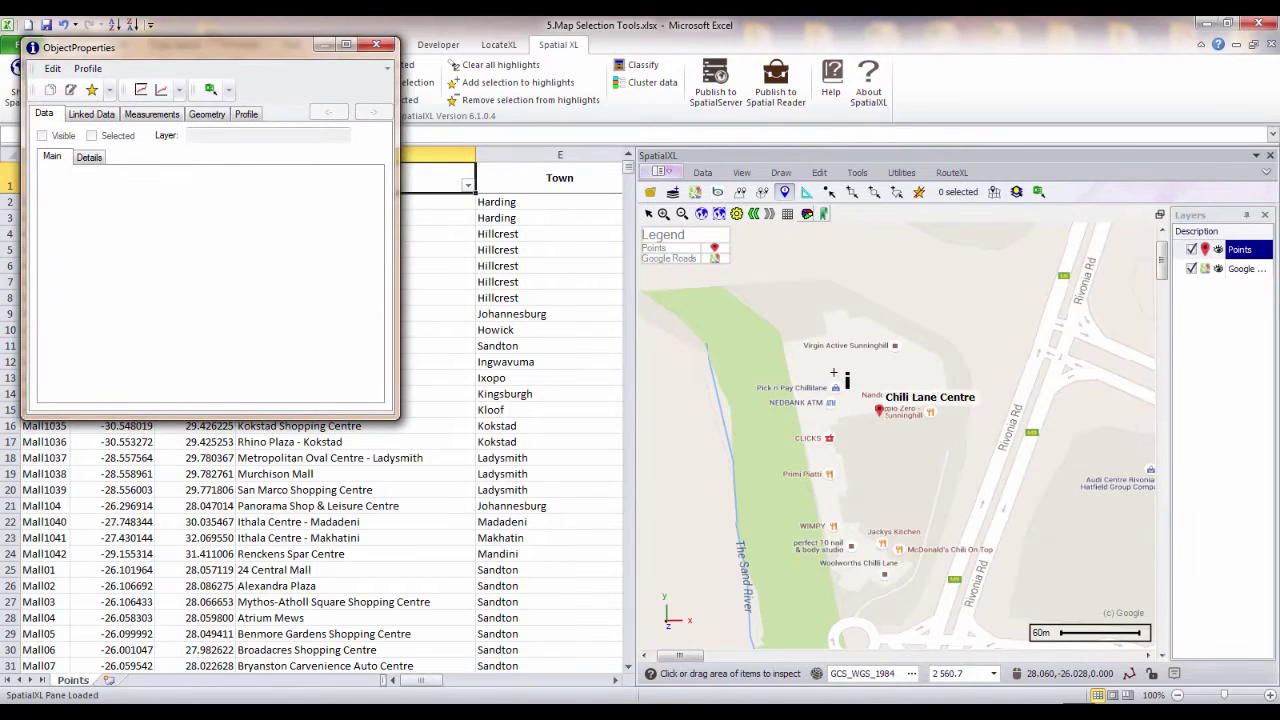
{"action": "left_click_drag", "start_coordinate": [834, 374], "coordinate": [907, 446]}
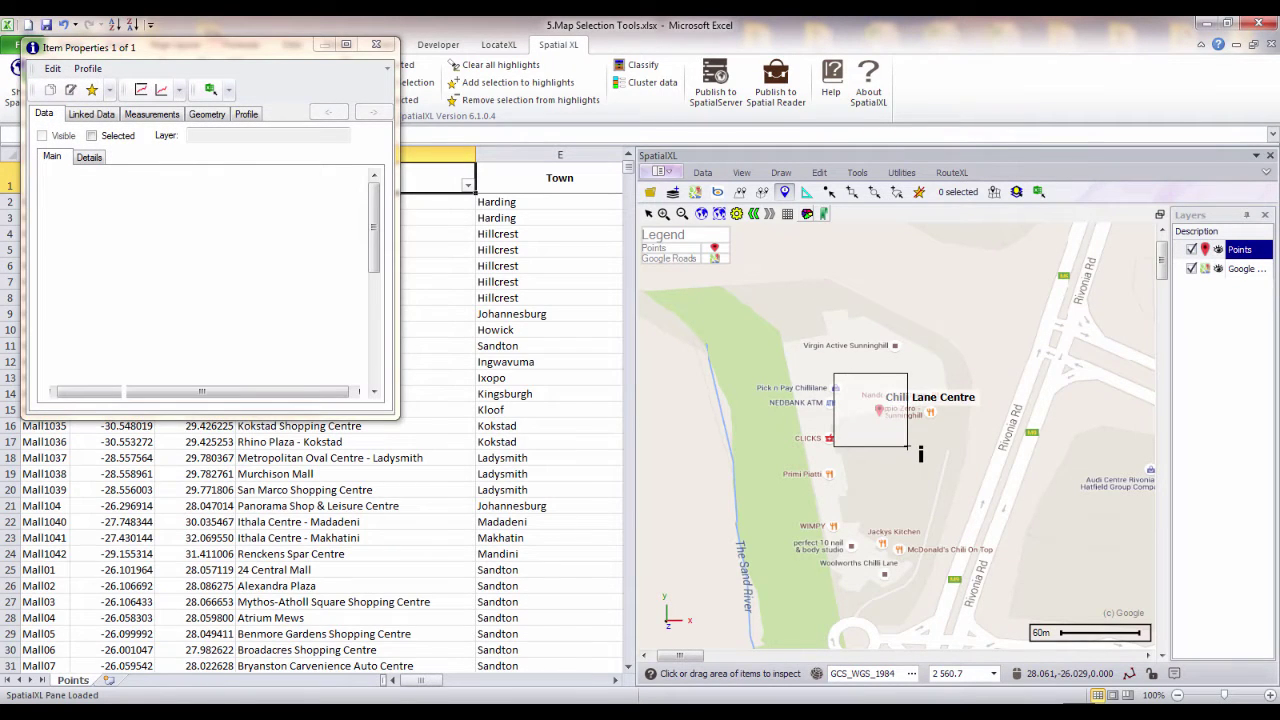
{"action": "left_click_drag", "start_coordinate": [288, 48], "coordinate": [667, 162]}
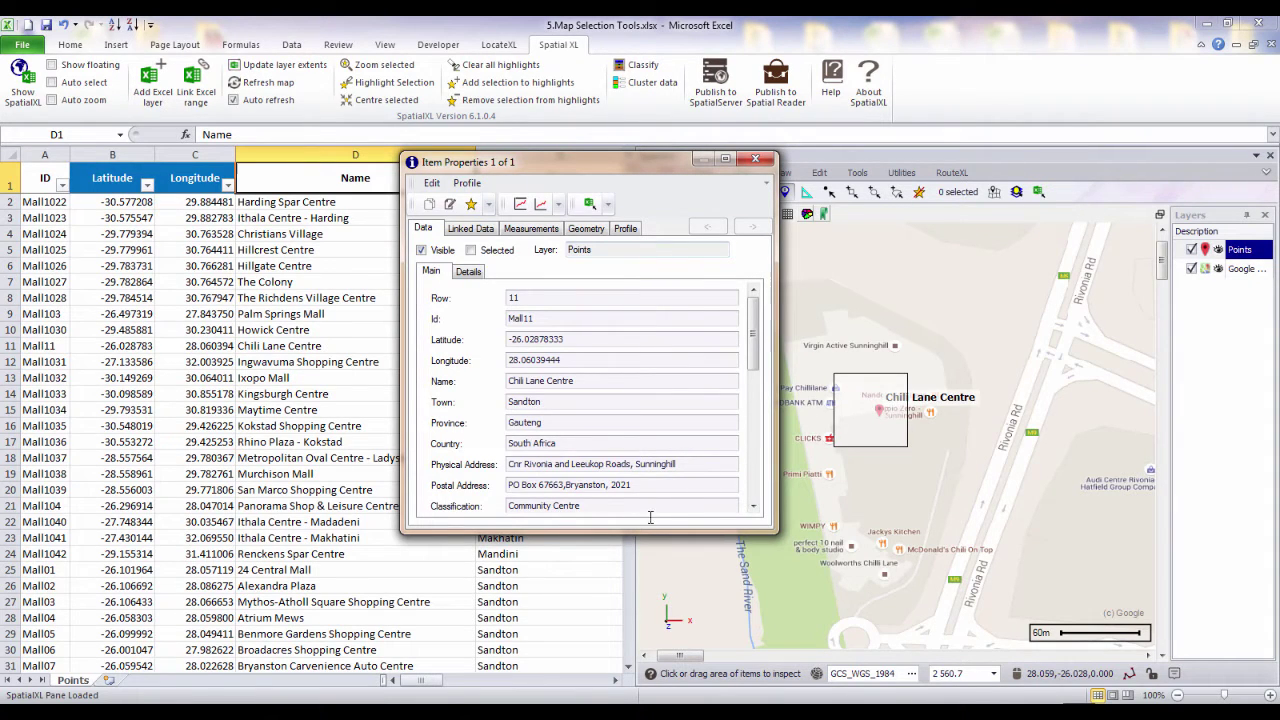
{"action": "left_click", "coordinate": [588, 205]}
{"action": "left_click_drag", "start_coordinate": [585, 183], "coordinate": [817, 440]}
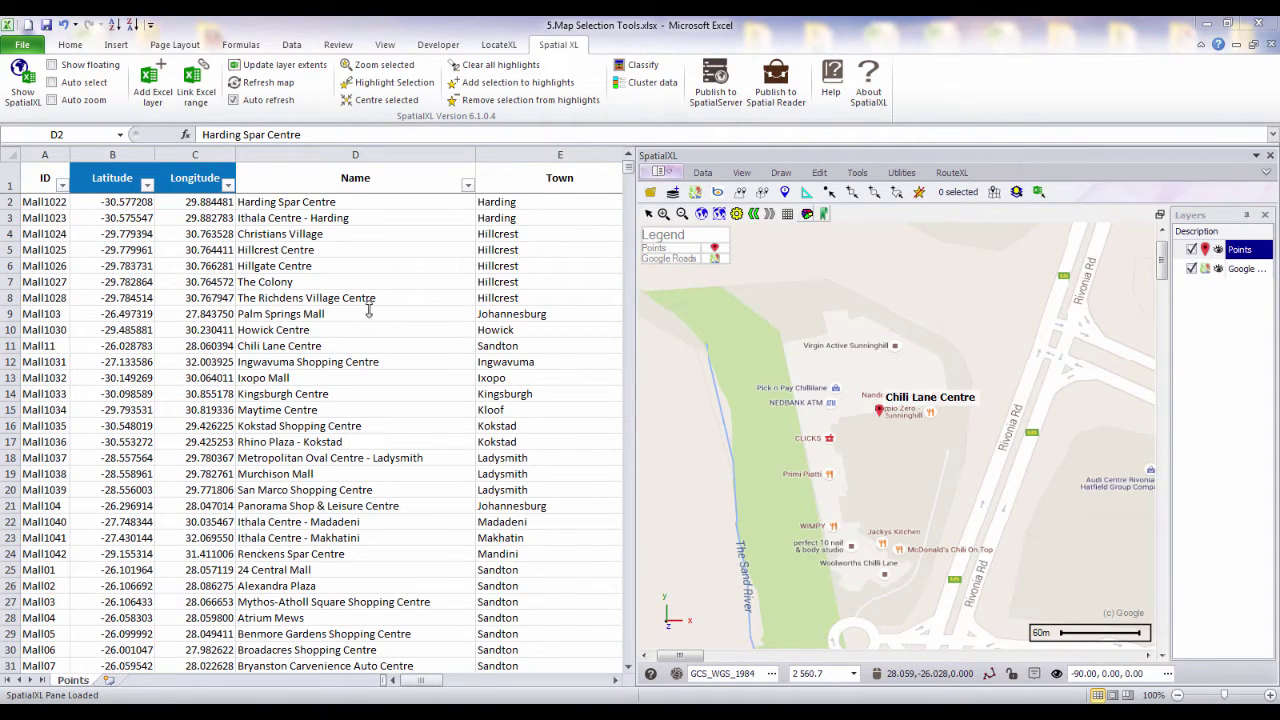
Step: Zoom the map to Howick Centre from the Name column and highlight its point
{"action": "left_click", "coordinate": [308, 328]}
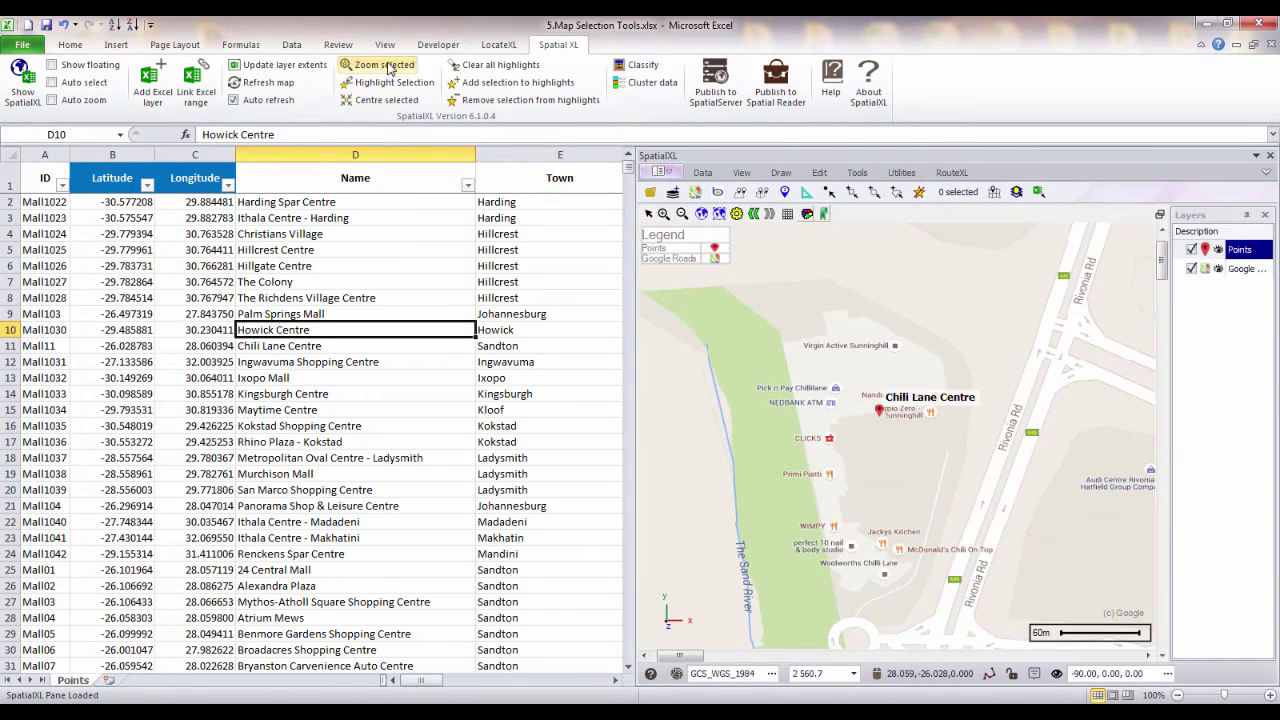
{"action": "left_click", "coordinate": [386, 65]}
{"action": "left_click", "coordinate": [390, 85]}
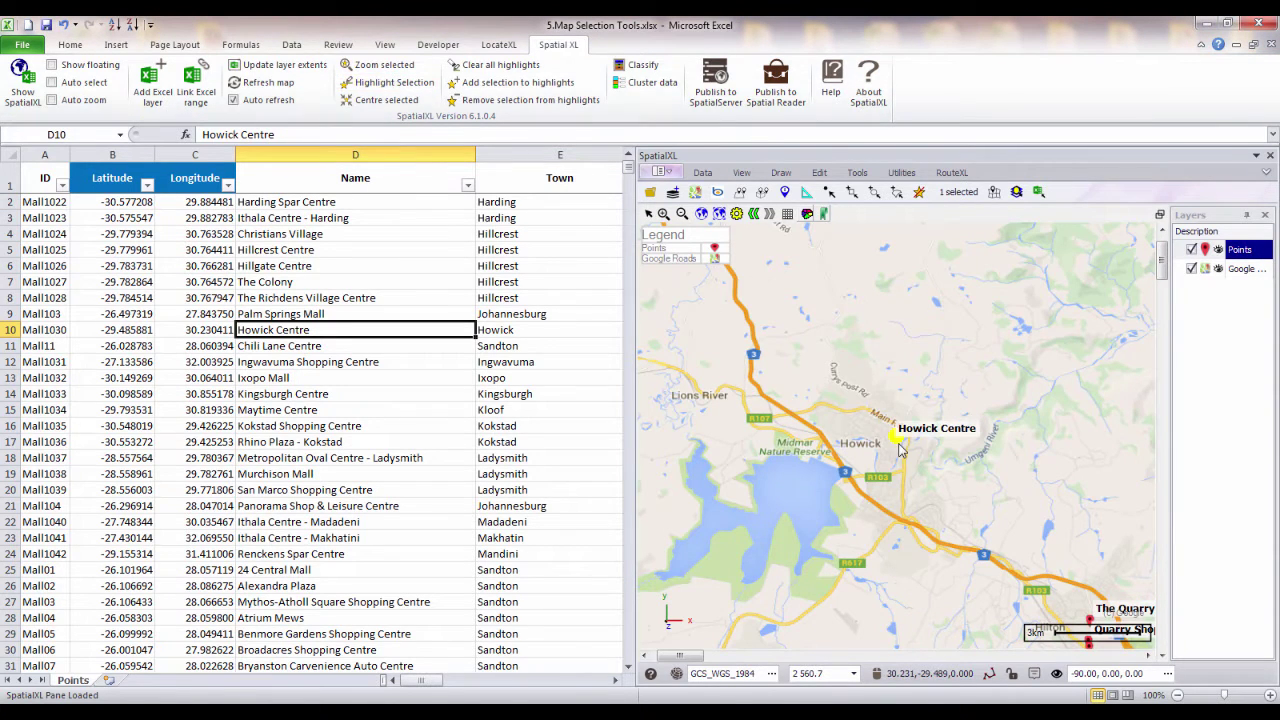
Step: Zoom the map to the centres in D2:D27 and highlight their points
{"action": "left_click", "coordinate": [387, 206]}
{"action": "left_click_drag", "start_coordinate": [387, 206], "coordinate": [388, 602]}
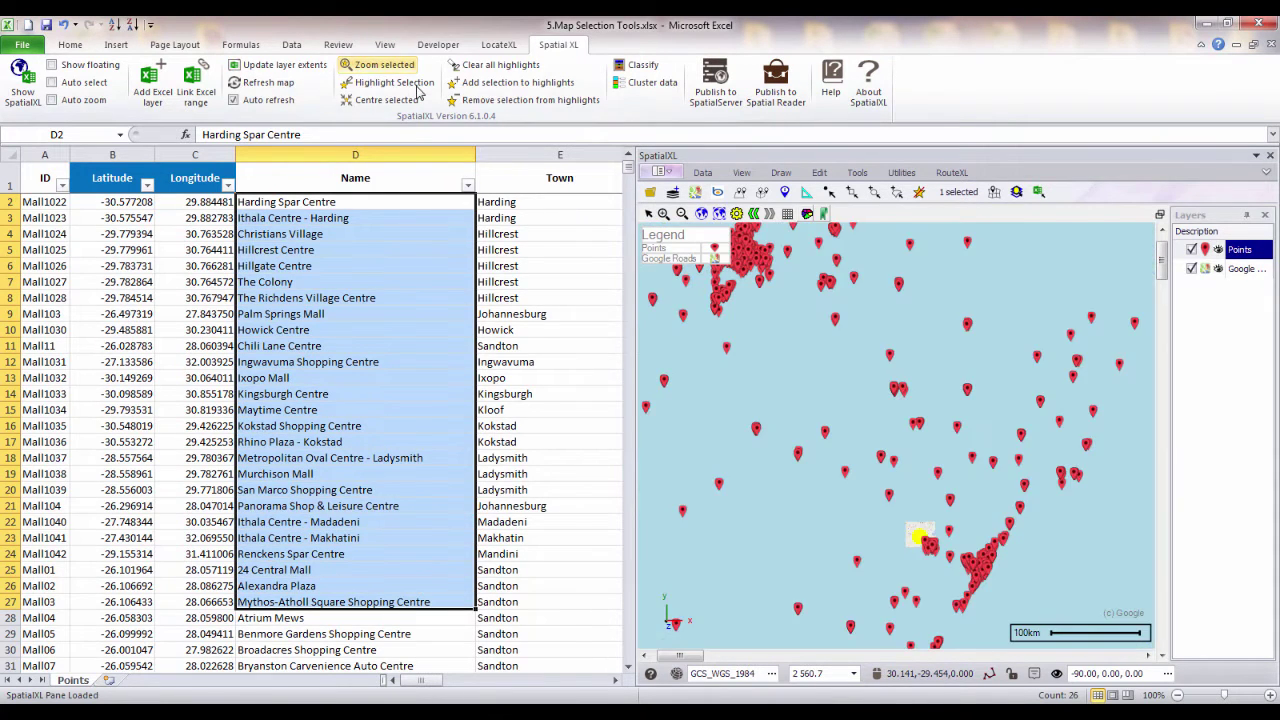
{"action": "left_click", "coordinate": [412, 84]}
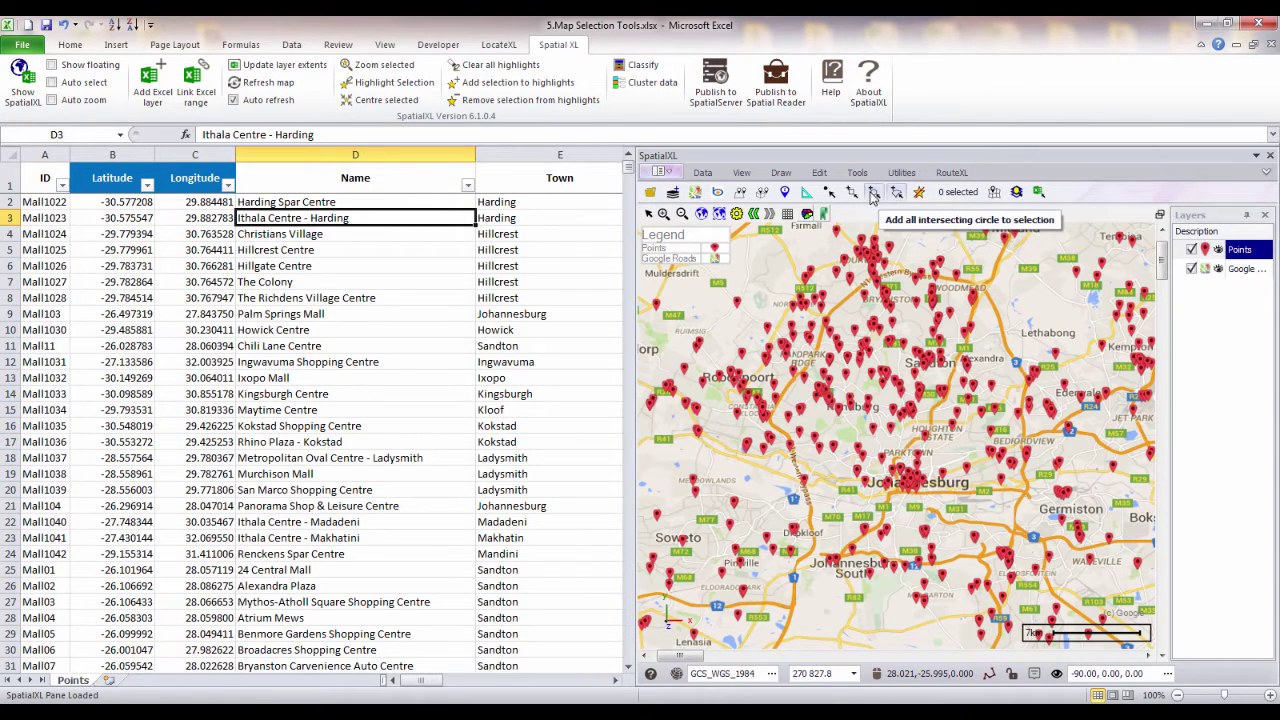
Step: Select the points inside a circle over Sandton and Johannesburg and select their rows in Excel with a coloured background
{"action": "left_click", "coordinate": [872, 193]}
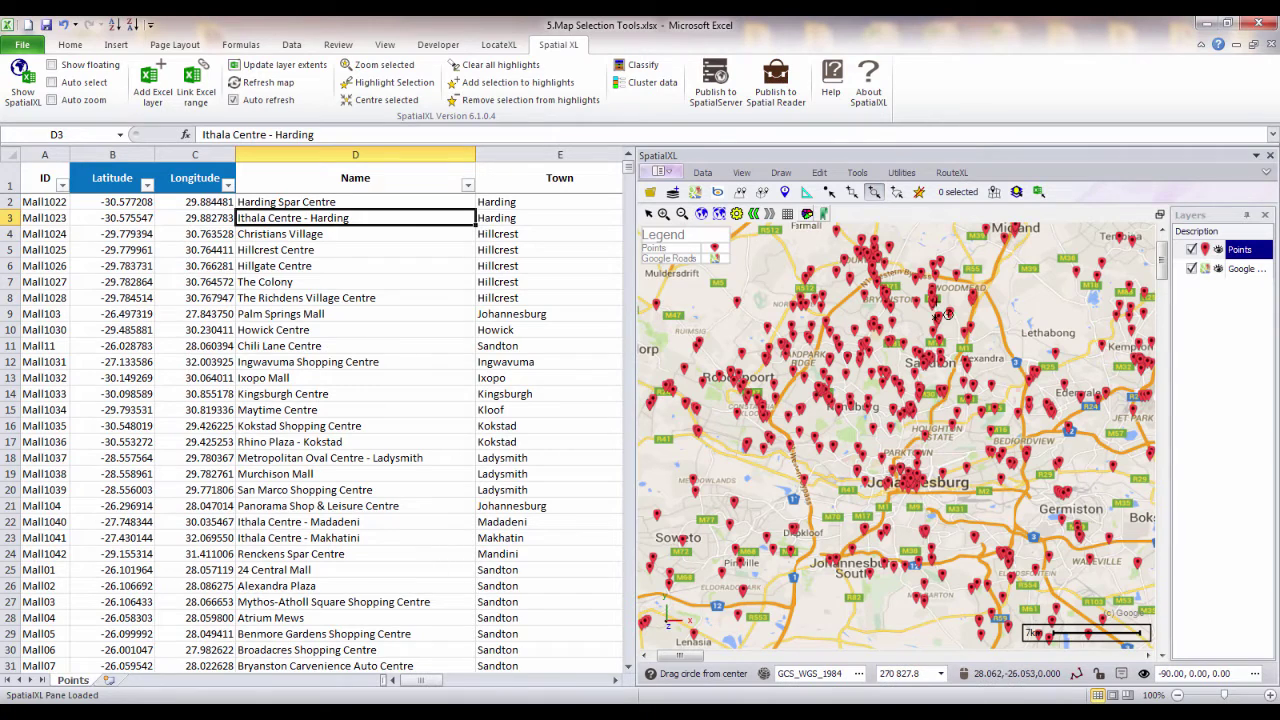
{"action": "left_click_drag", "start_coordinate": [889, 448], "coordinate": [866, 343]}
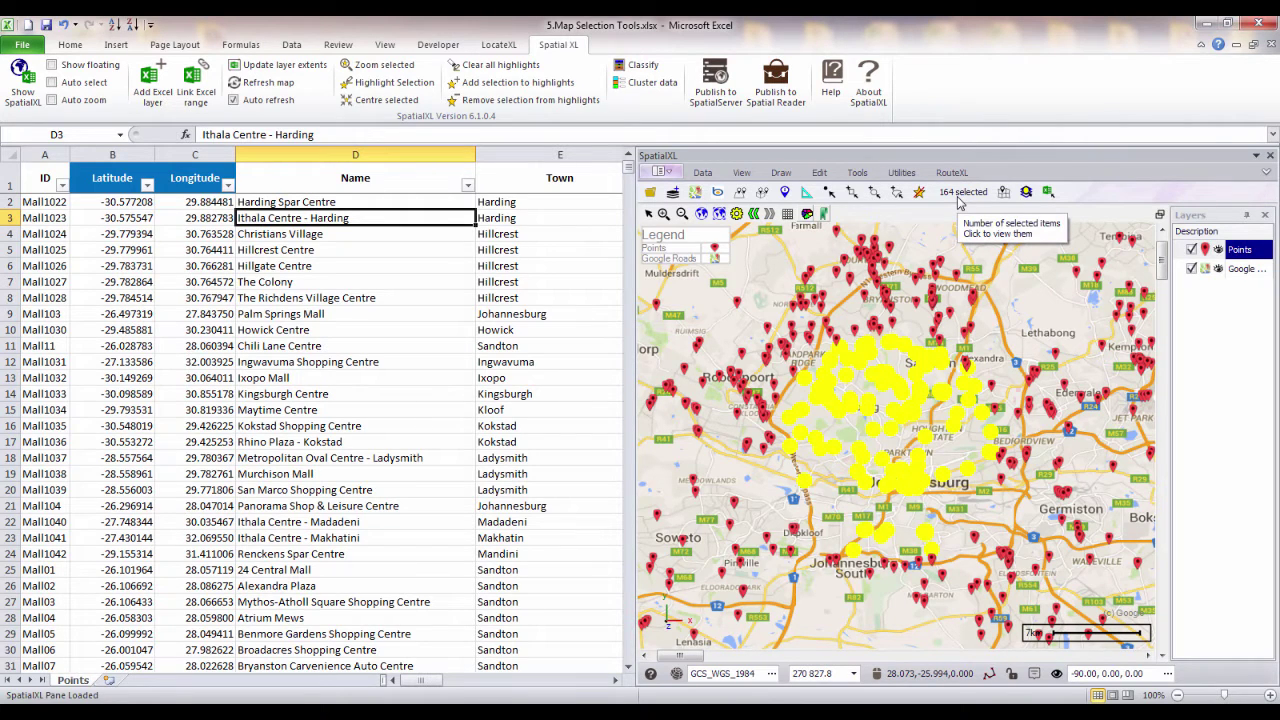
{"action": "left_click", "coordinate": [1048, 192]}
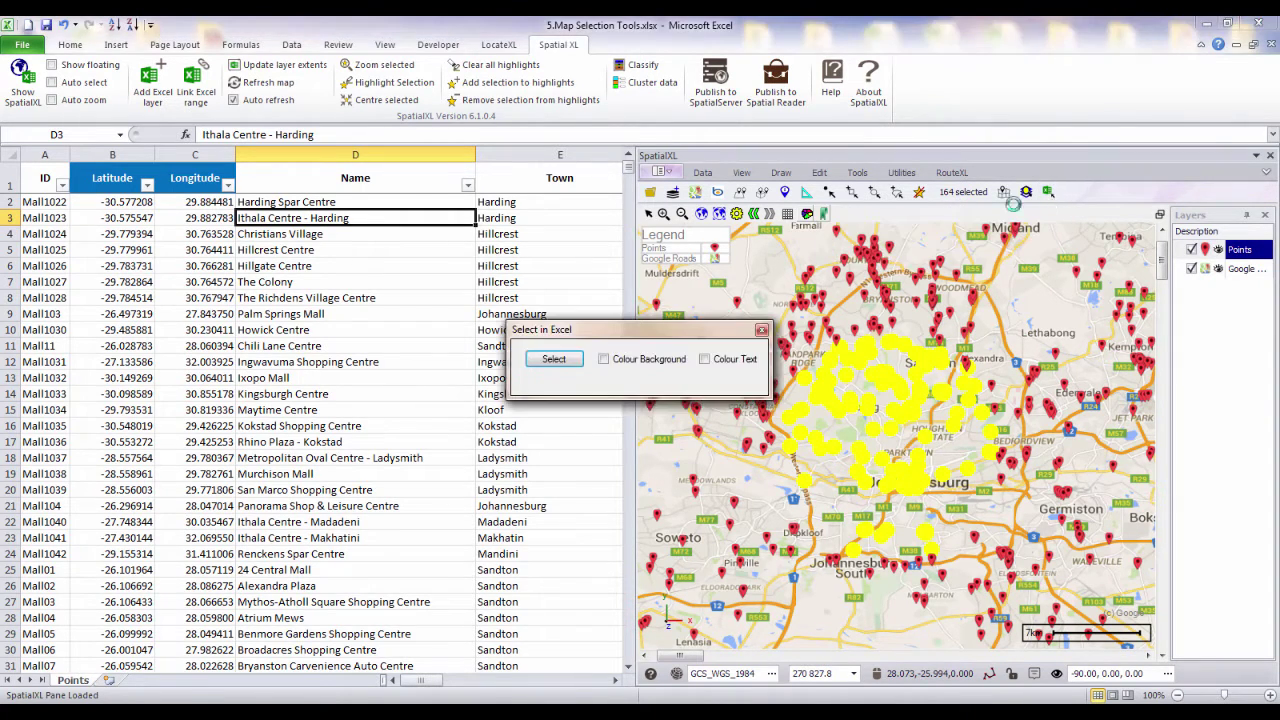
{"action": "left_click", "coordinate": [660, 362]}
{"action": "left_click", "coordinate": [560, 359]}
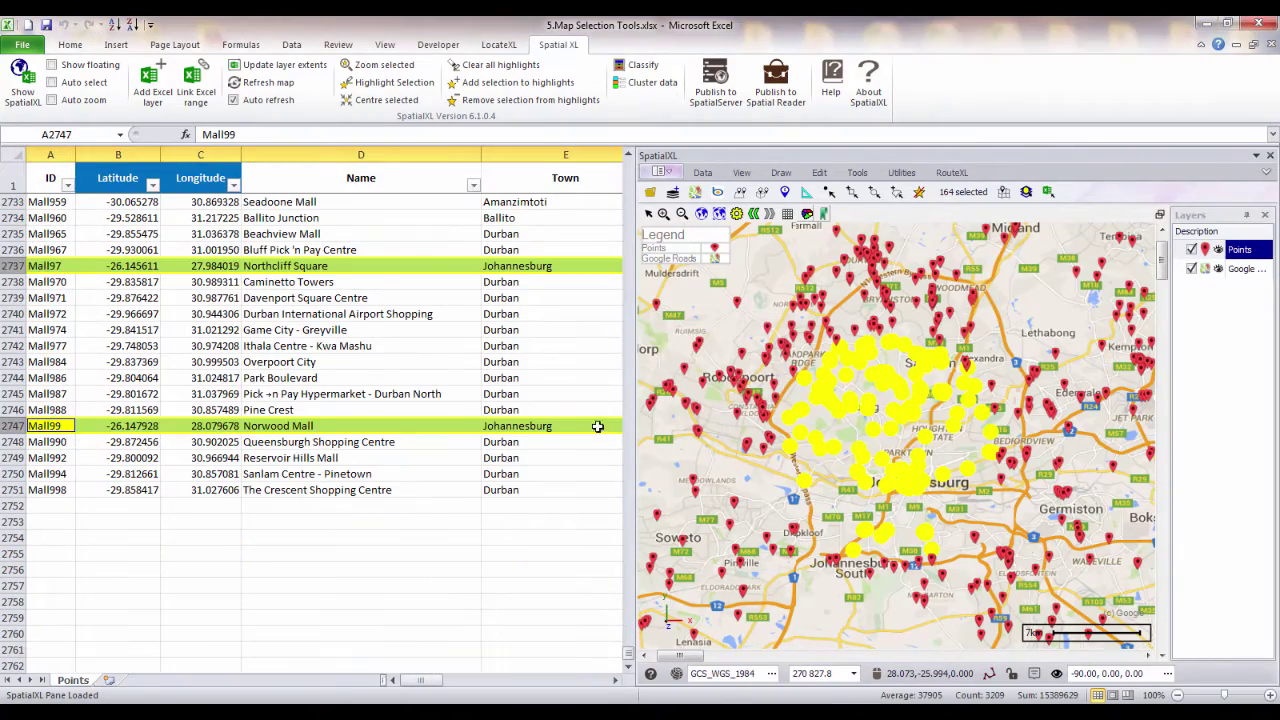
Step: Filter the Latitude column by the yellow cell colour so the map shows only the coloured rows
{"action": "left_click_drag", "start_coordinate": [628, 660], "coordinate": [624, 170]}
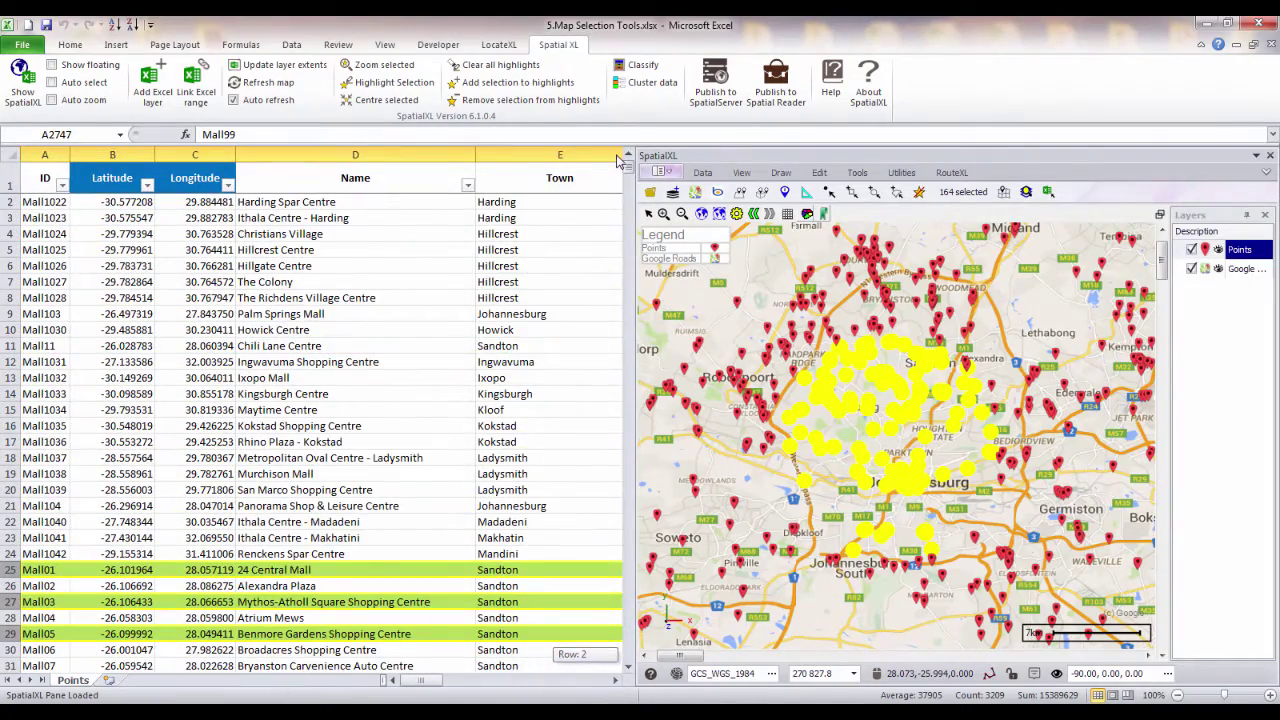
{"action": "left_click", "coordinate": [147, 184]}
{"action": "mouse_move", "coordinate": [149, 275]}
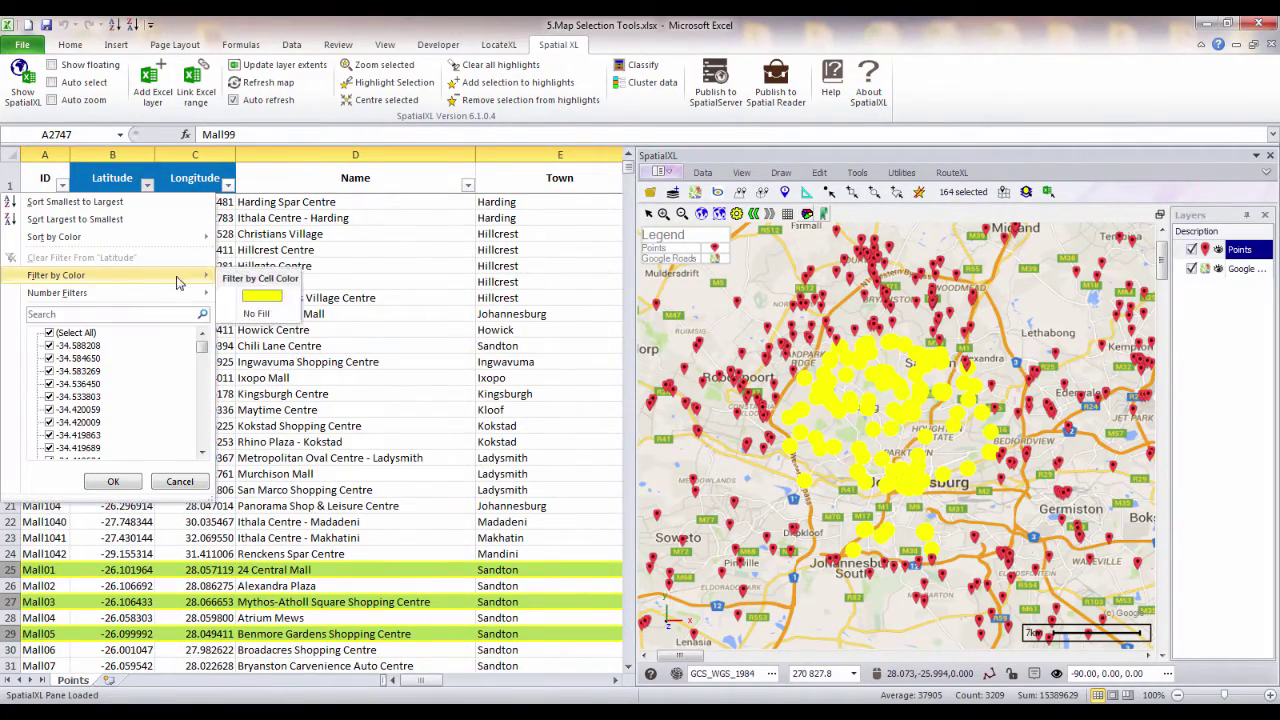
{"action": "left_click", "coordinate": [262, 296]}
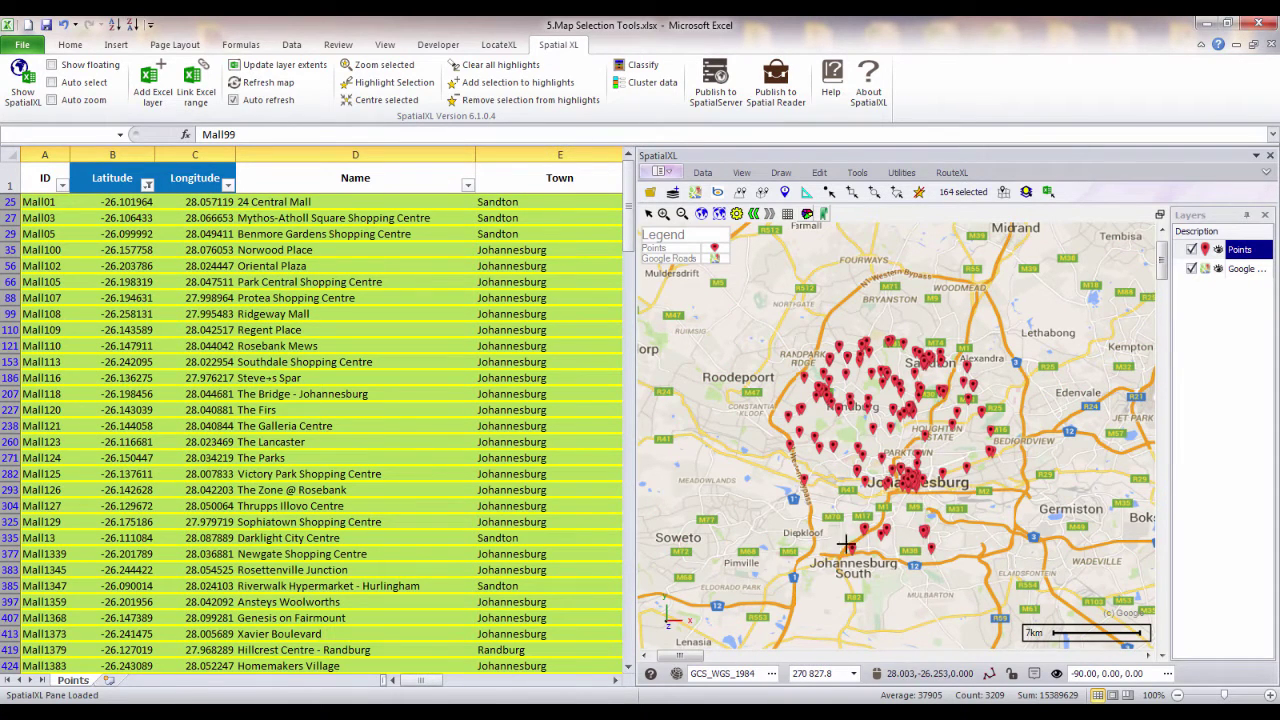
Step: Open the Select by location settings and show the available comparison types
{"action": "left_click", "coordinate": [1004, 191]}
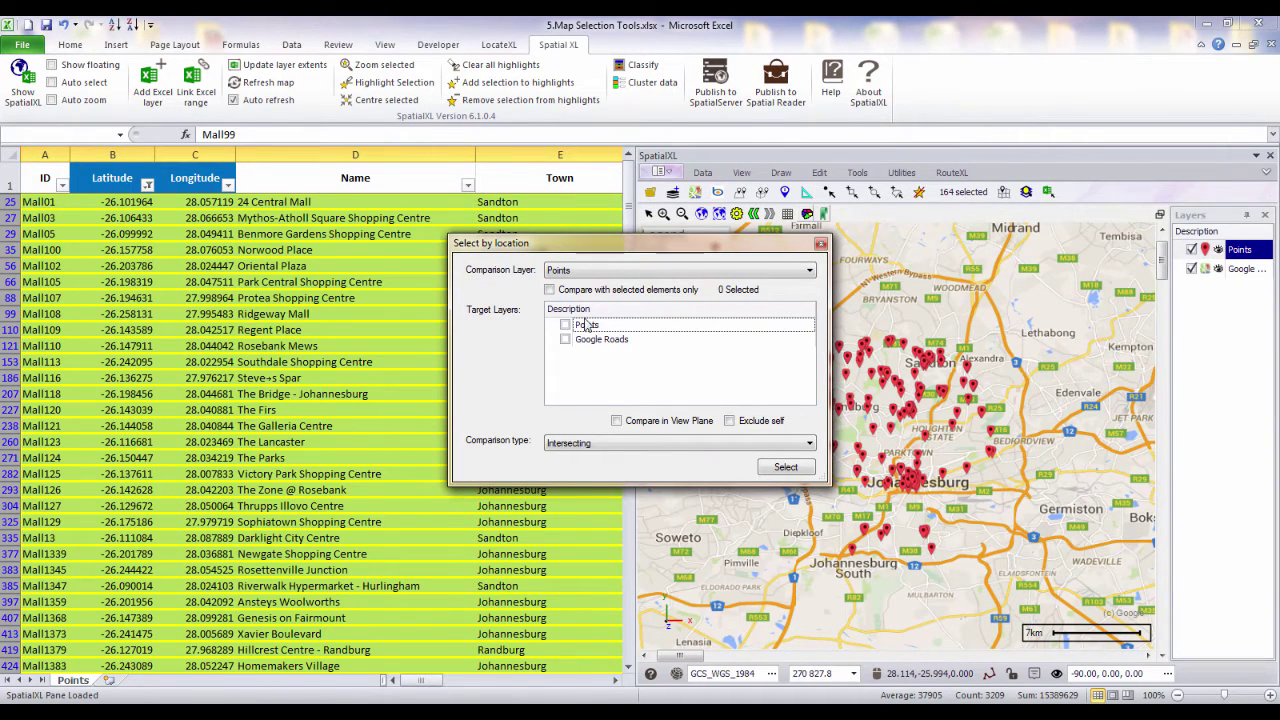
{"action": "left_click", "coordinate": [605, 446]}
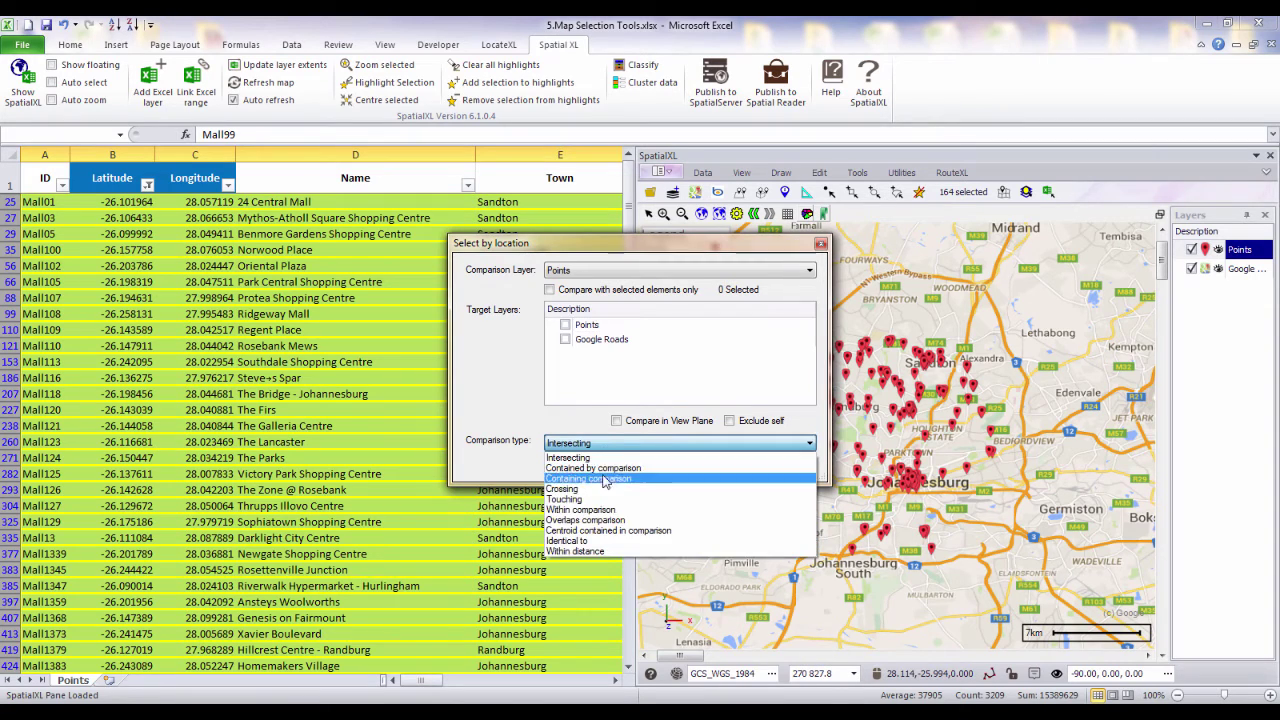